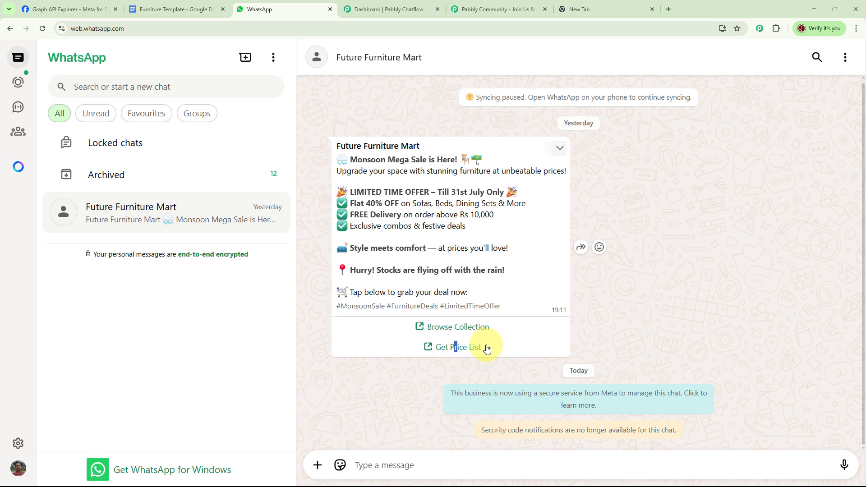
Open the pabbly.com/chatflow page in the empty browser tab
{"action": "left_click", "coordinate": [588, 333]}
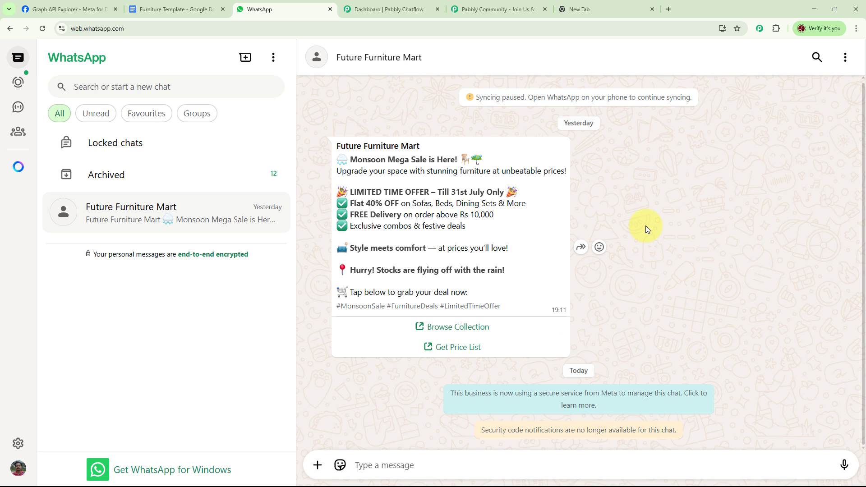
{"action": "left_click", "coordinate": [594, 8]}
{"action": "left_click", "coordinate": [192, 28]}
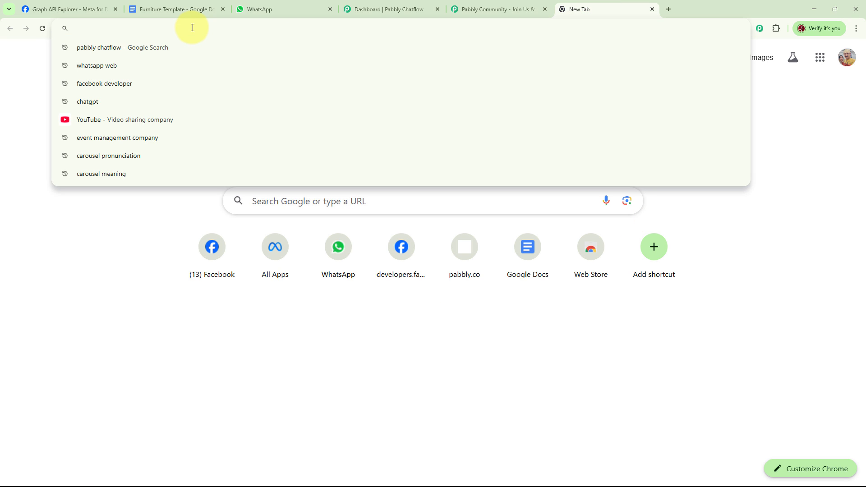
{"action": "type", "text": "pabbly"}
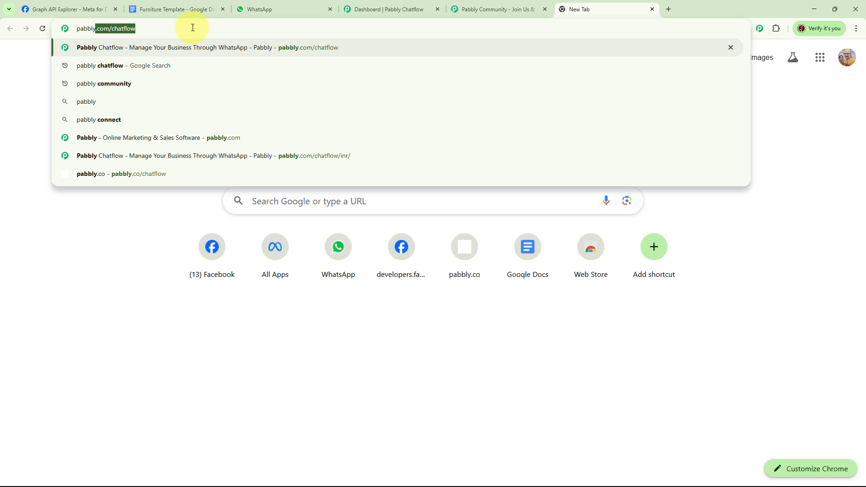
{"action": "type", "text": ".com/"}
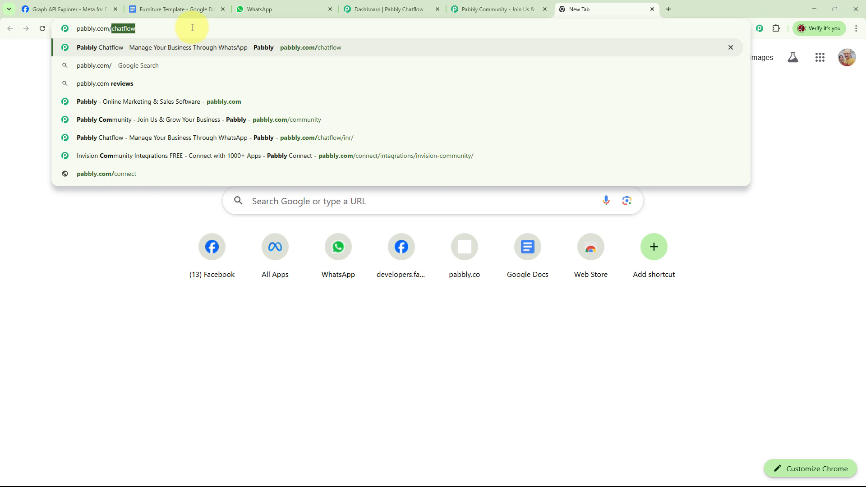
{"action": "type", "text": "chatflow"}
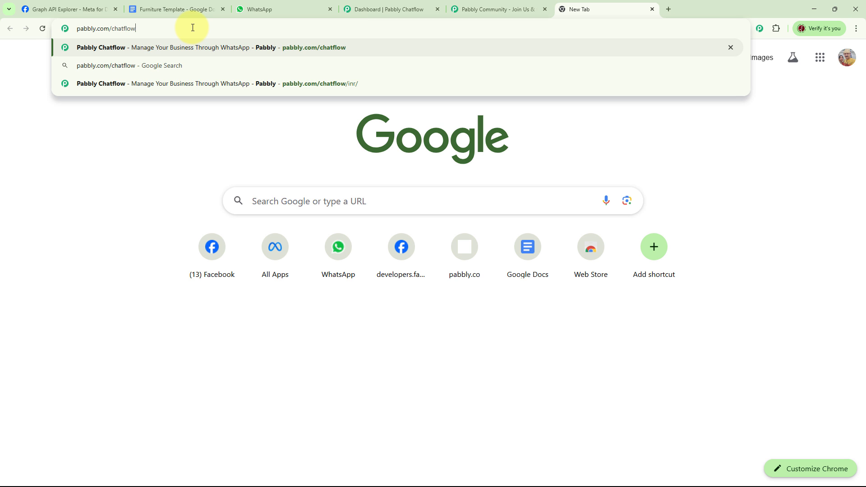
{"action": "key", "text": "Return"}
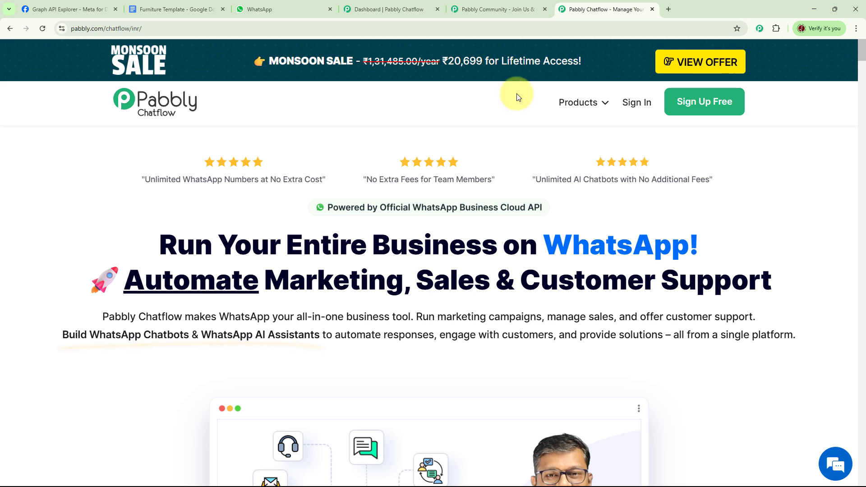
Examine the Pabbly Community page, including its member benefits and the reasons for joining
{"action": "left_click", "coordinate": [504, 13]}
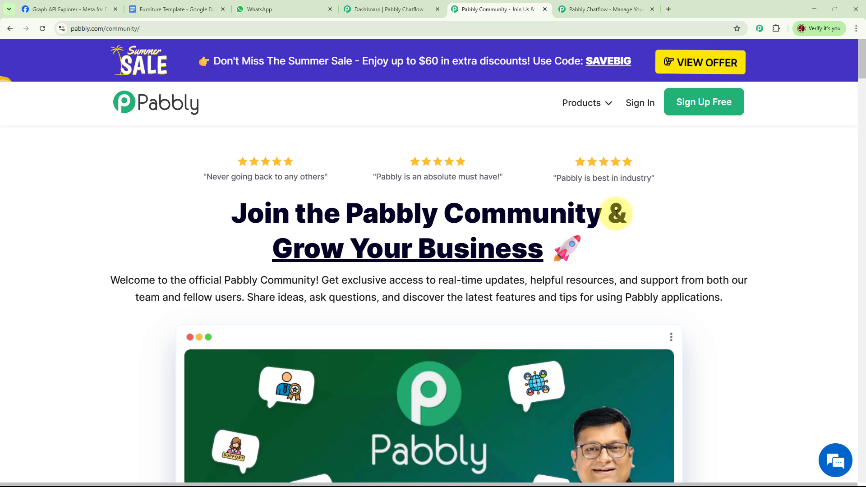
{"action": "scroll", "coordinate": [639, 232], "scroll_direction": "down", "scroll_amount": 7}
{"action": "scroll", "coordinate": [639, 232], "scroll_direction": "down", "scroll_amount": 12}
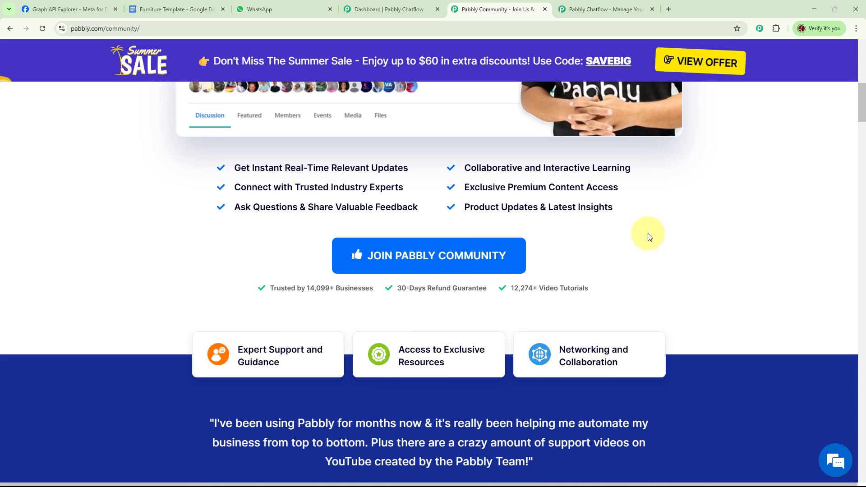
{"action": "scroll", "coordinate": [640, 239], "scroll_direction": "down", "scroll_amount": 11}
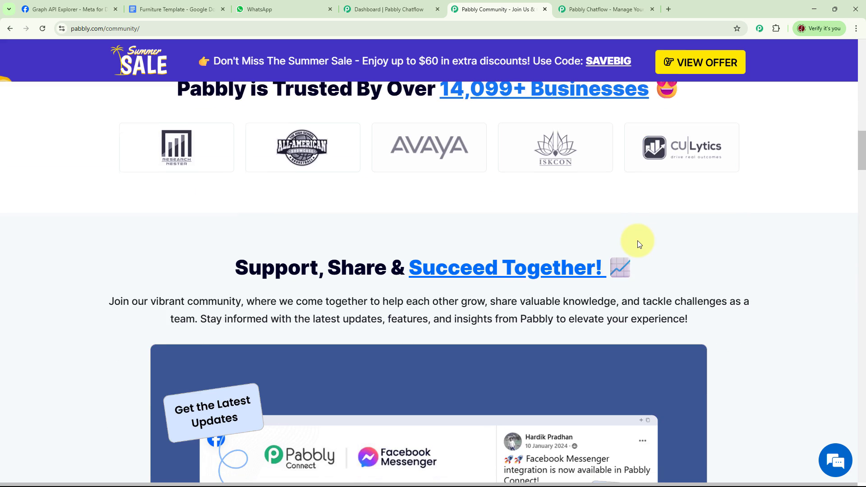
{"action": "scroll", "coordinate": [635, 242], "scroll_direction": "down", "scroll_amount": 4}
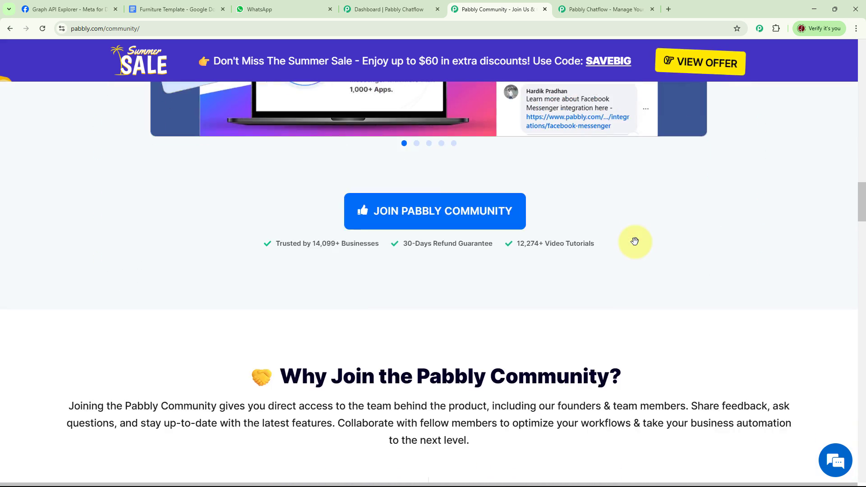
{"action": "scroll", "coordinate": [635, 242], "scroll_direction": "up", "scroll_amount": 16}
{"action": "scroll", "coordinate": [636, 243], "scroll_direction": "up", "scroll_amount": 16}
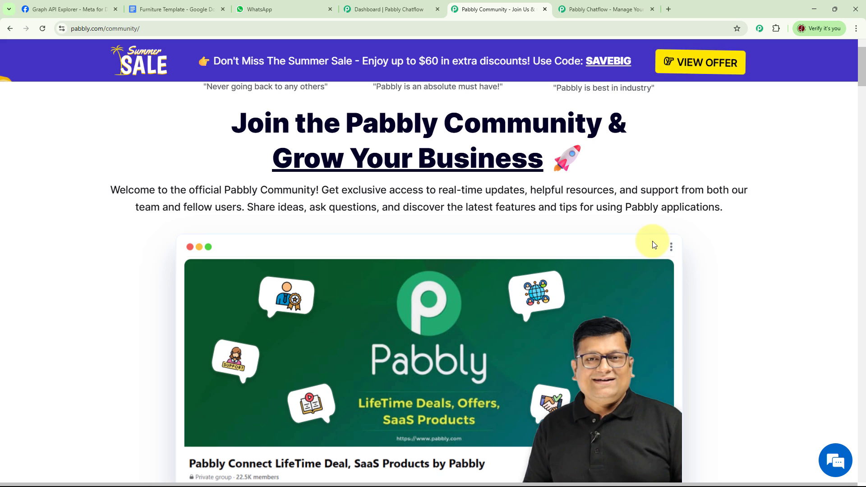
{"action": "scroll", "coordinate": [654, 242], "scroll_direction": "up", "scroll_amount": 2}
Return to the Pabbly Chatflow page, sign in, and access the Pabbly Chatflow application
{"action": "key", "text": "ctrl+Tab"}
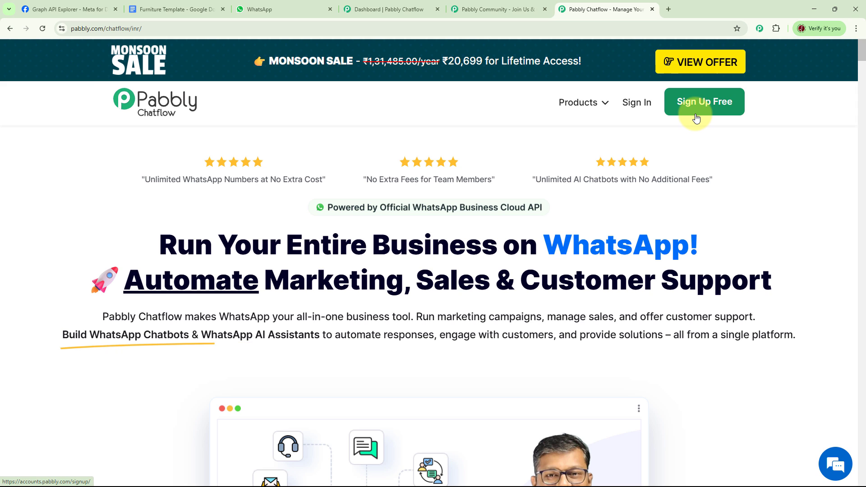
{"action": "left_click", "coordinate": [633, 107]}
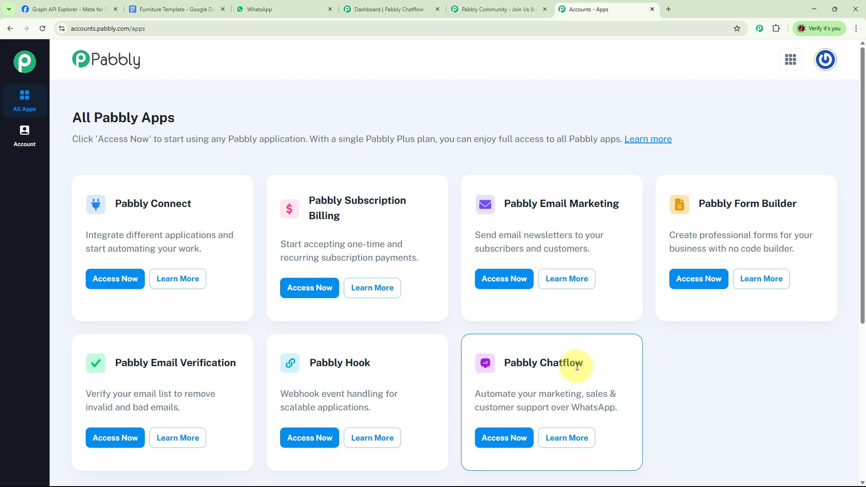
{"action": "left_click", "coordinate": [501, 437]}
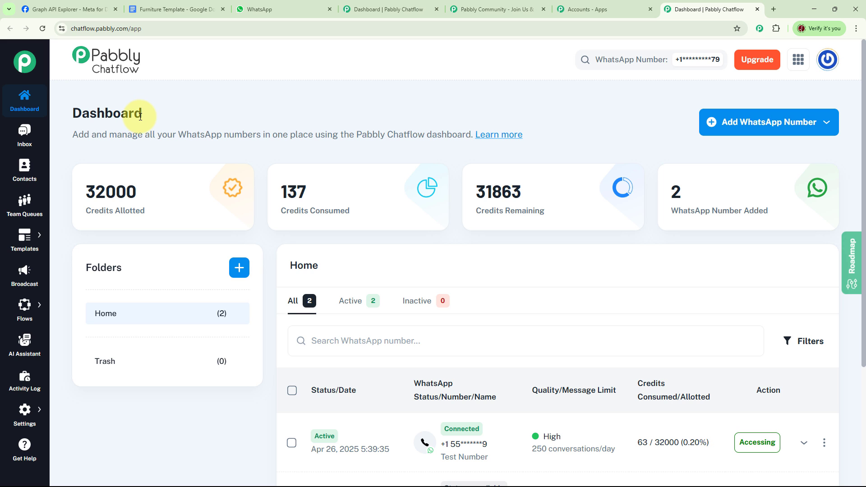
Examine the options for adding a WhatsApp number, the dashboard's number list, and the available Chatflow sections
{"action": "left_click", "coordinate": [776, 127]}
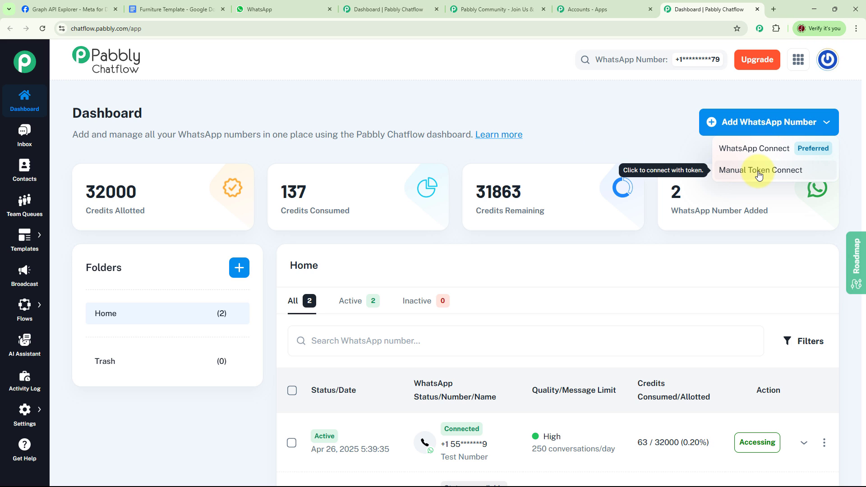
{"action": "left_click", "coordinate": [671, 145]}
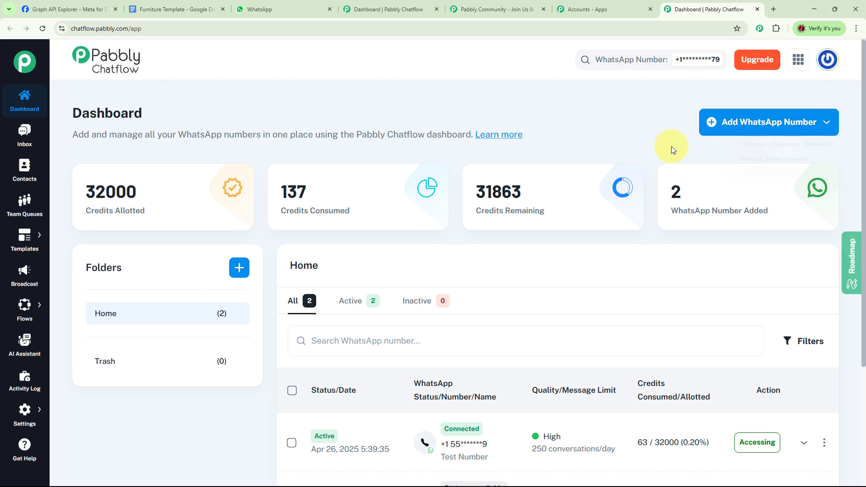
{"action": "scroll", "coordinate": [783, 300], "scroll_direction": "down", "scroll_amount": 3}
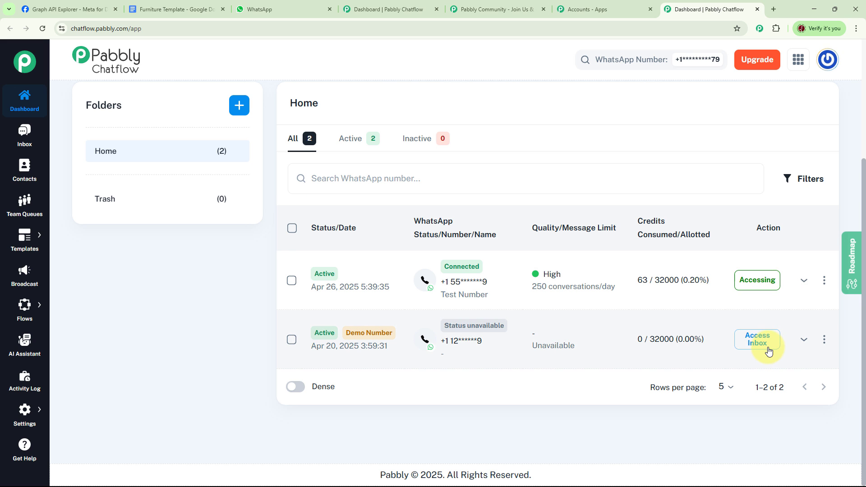
{"action": "scroll", "coordinate": [609, 281], "scroll_direction": "up", "scroll_amount": 3}
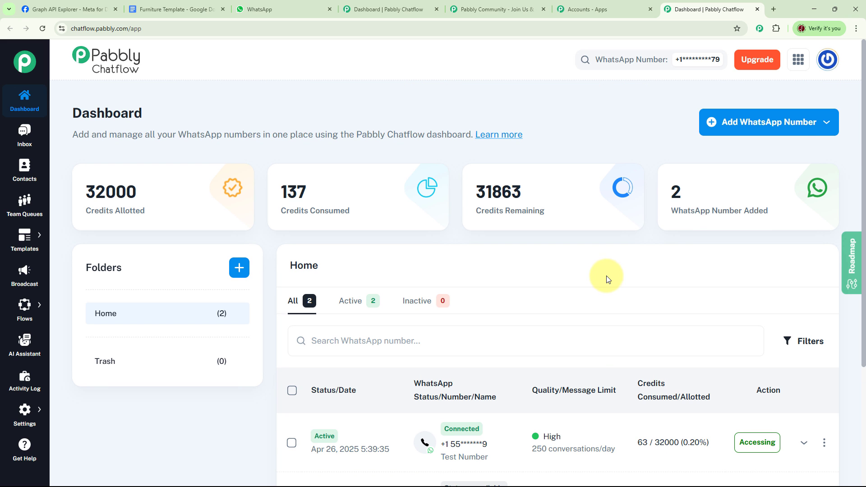
{"action": "mouse_move", "coordinate": [20, 301]}
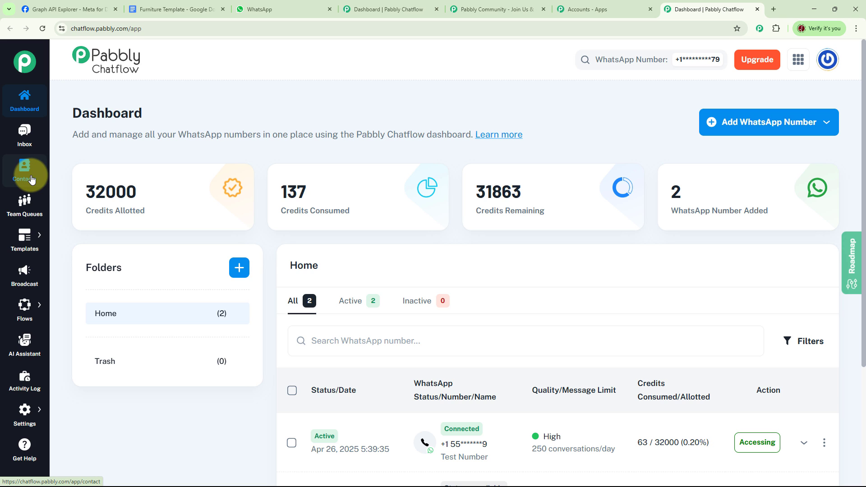
{"action": "mouse_move", "coordinate": [26, 246]}
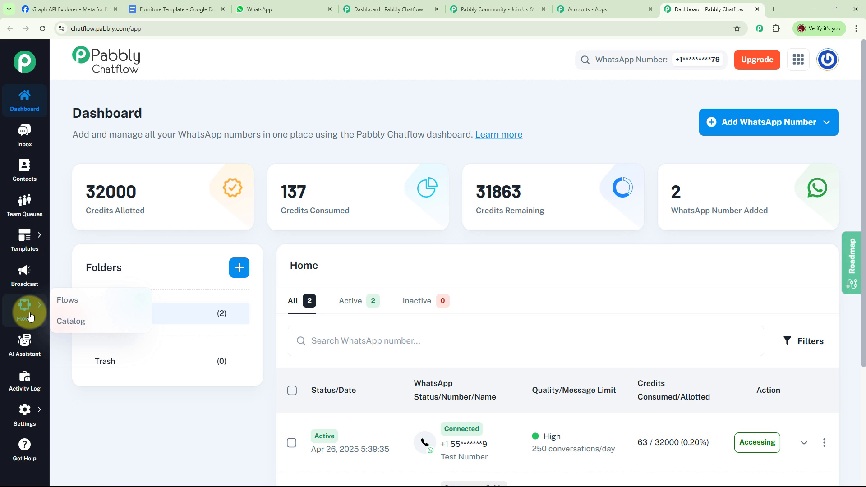
{"action": "mouse_move", "coordinate": [31, 410]}
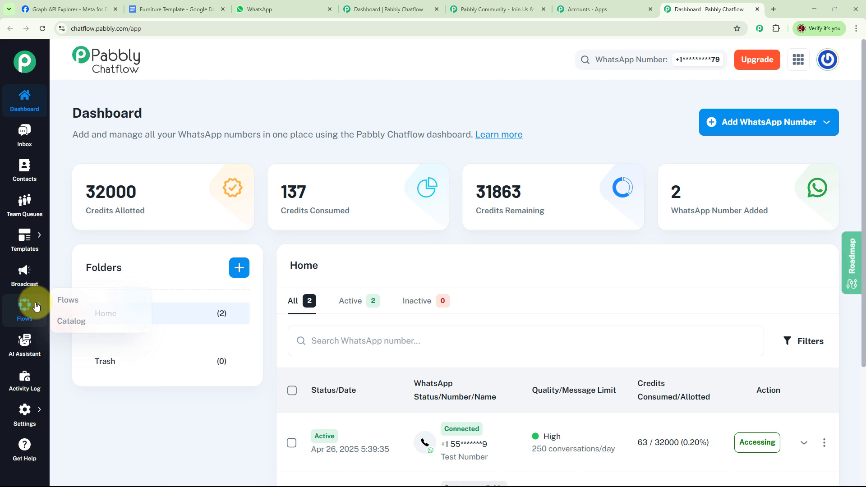
Open the Broadcast section, review its broadcast summaries, and start adding a new broadcast
{"action": "left_click", "coordinate": [27, 278]}
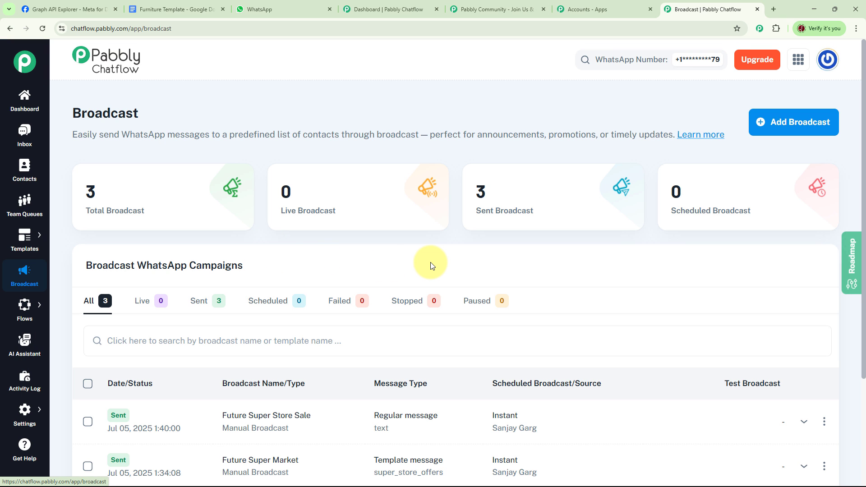
{"action": "mouse_move", "coordinate": [92, 230]}
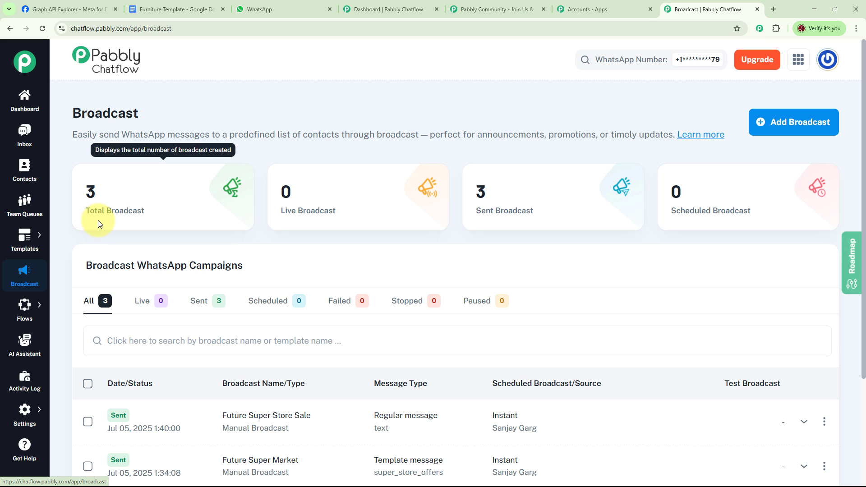
{"action": "mouse_move", "coordinate": [329, 219]}
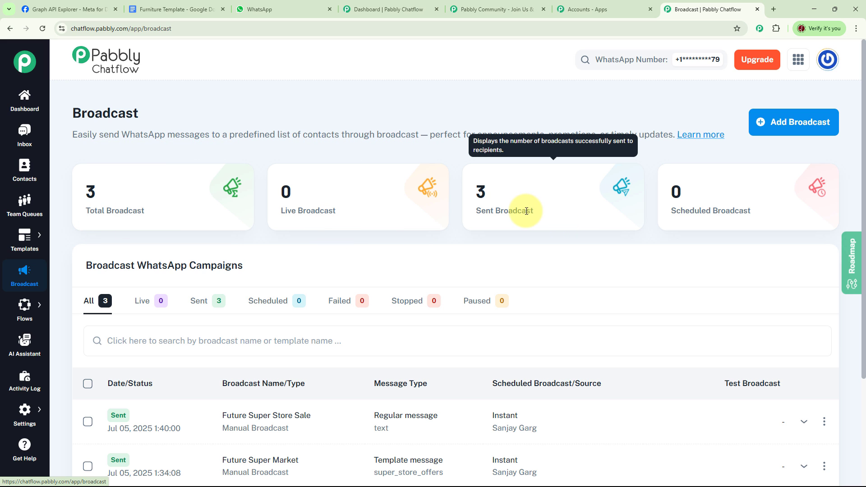
{"action": "mouse_move", "coordinate": [742, 221]}
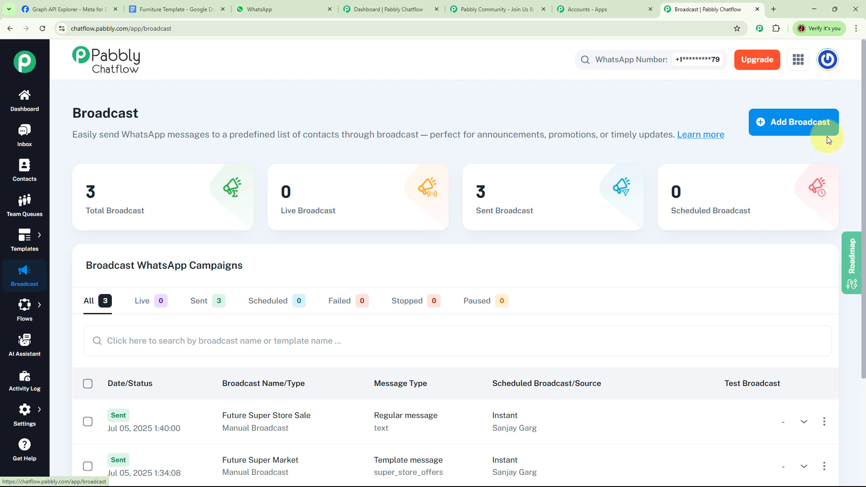
{"action": "left_click", "coordinate": [798, 122]}
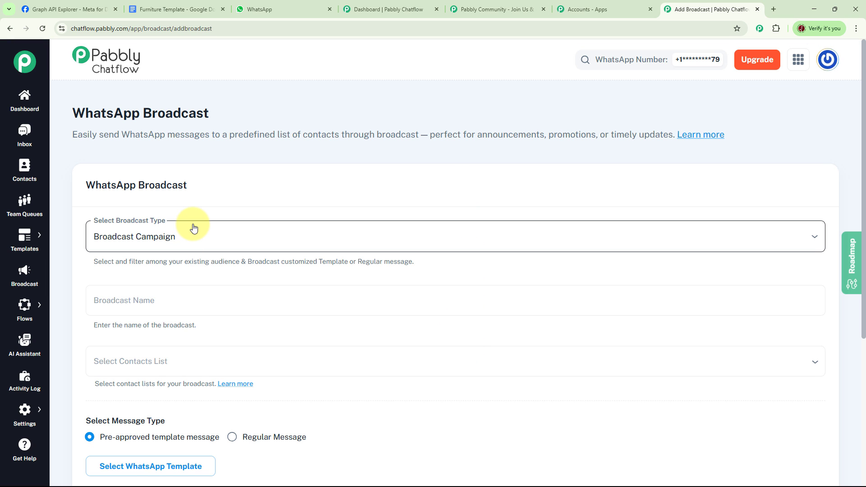
Set the broadcast type to Broadcast Campaign and name the broadcast Furniture Mega Sale
{"action": "left_click", "coordinate": [814, 238]}
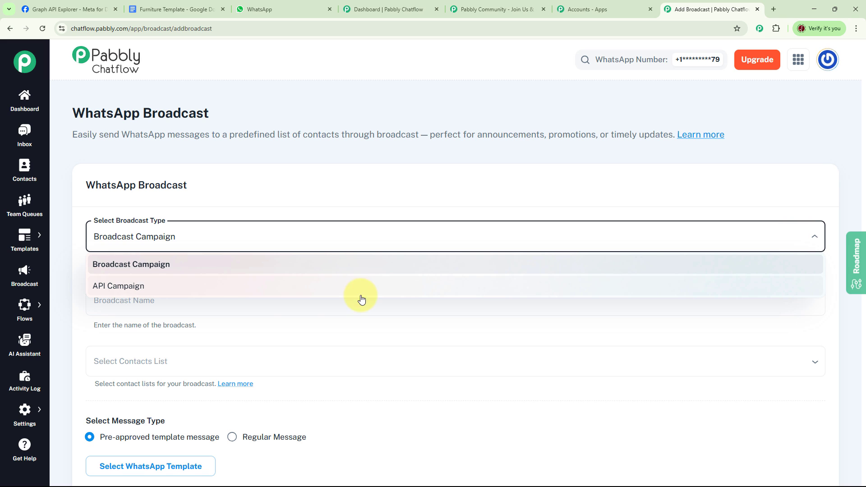
{"action": "left_click", "coordinate": [177, 270]}
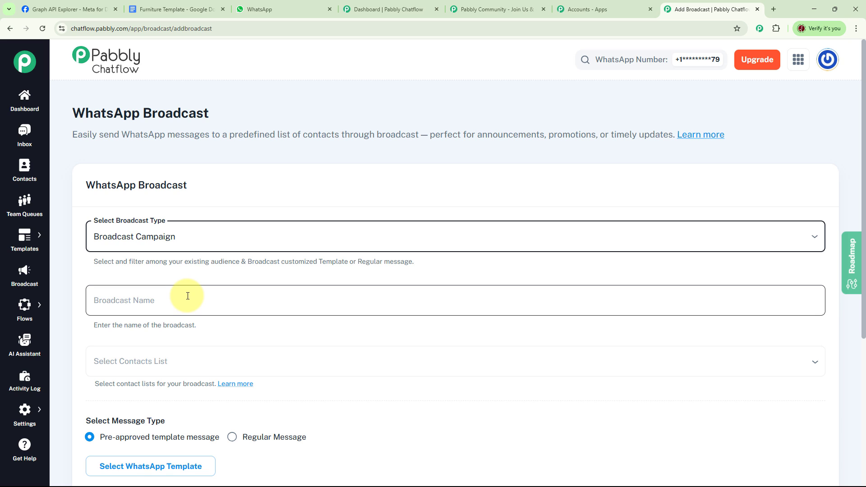
{"action": "left_click", "coordinate": [242, 300]}
{"action": "type", "text": "Furniture Mega Sale"}
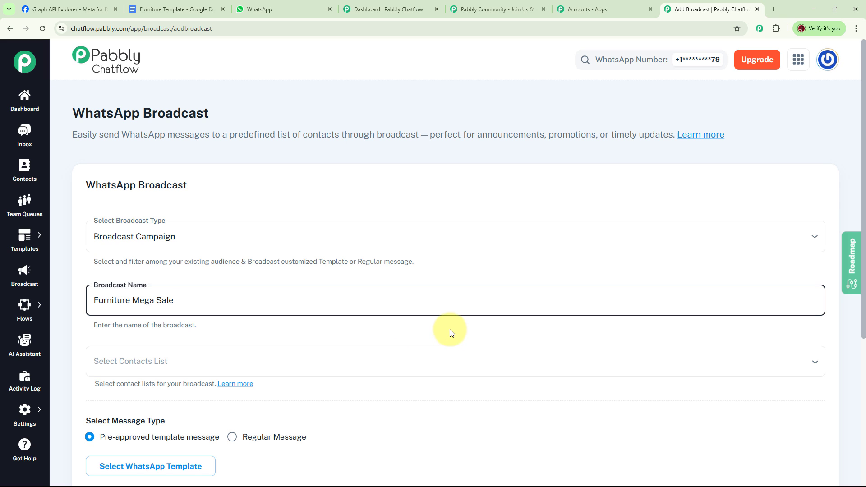
Add the Buyer List, Bhopal and All unassigned contacts lists as the broadcast's recipients
{"action": "scroll", "coordinate": [316, 332], "scroll_direction": "down", "scroll_amount": 2}
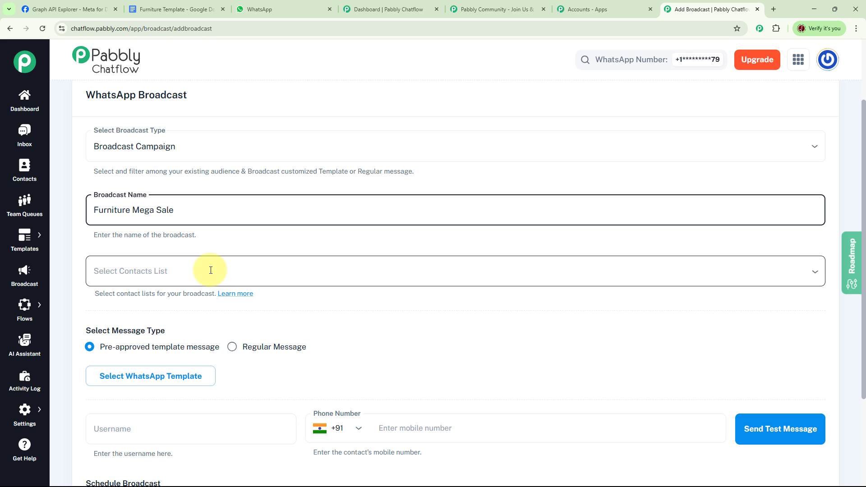
{"action": "left_click", "coordinate": [194, 272]}
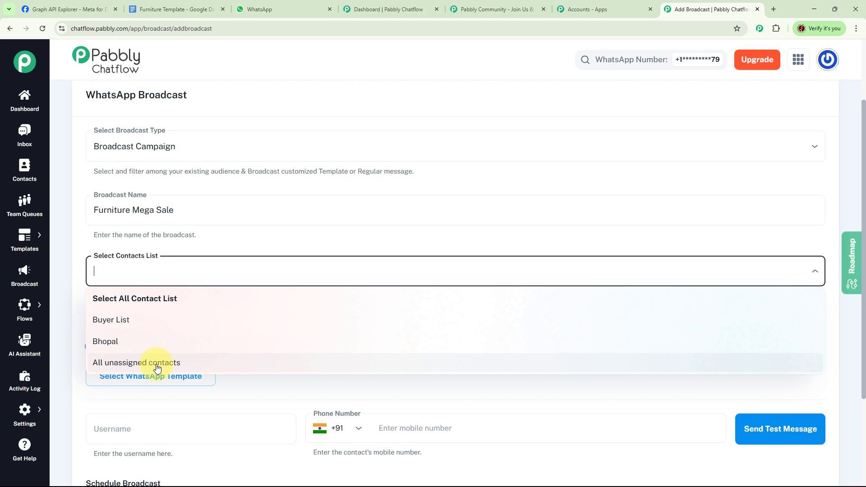
{"action": "left_click", "coordinate": [130, 321]}
{"action": "left_click", "coordinate": [100, 324]}
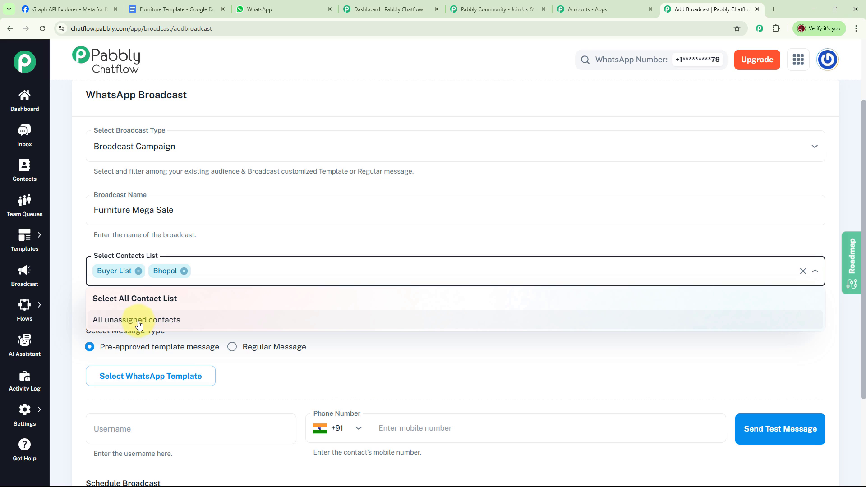
{"action": "left_click", "coordinate": [140, 321]}
Use the approved furniture_mega_offer template as the broadcast message and choose the Yes (Schedule for Later) option
{"action": "scroll", "coordinate": [347, 324], "scroll_direction": "down", "scroll_amount": 2}
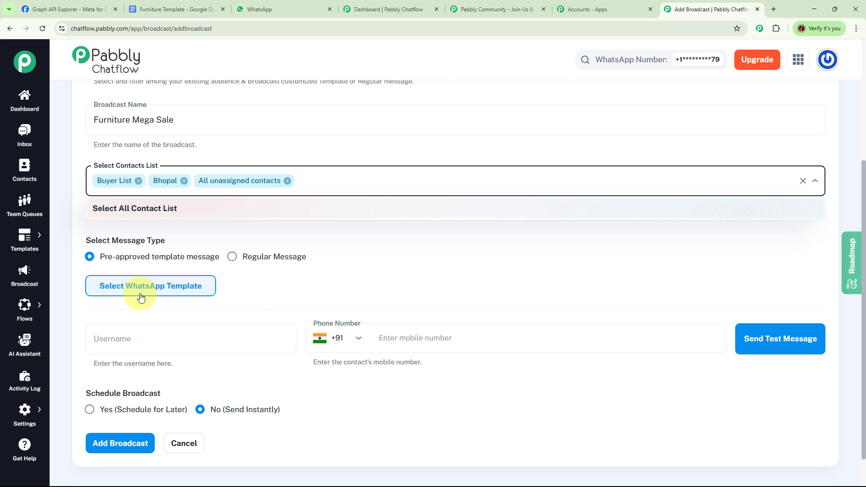
{"action": "left_click", "coordinate": [182, 288]}
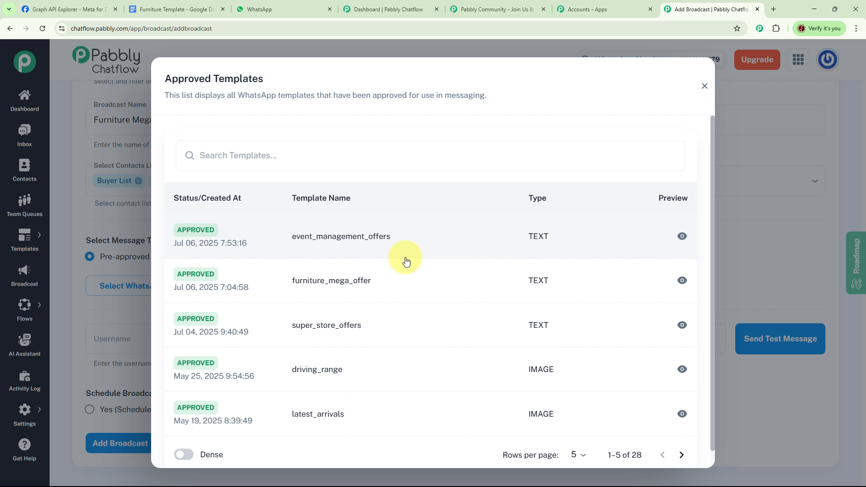
{"action": "left_click", "coordinate": [347, 287]}
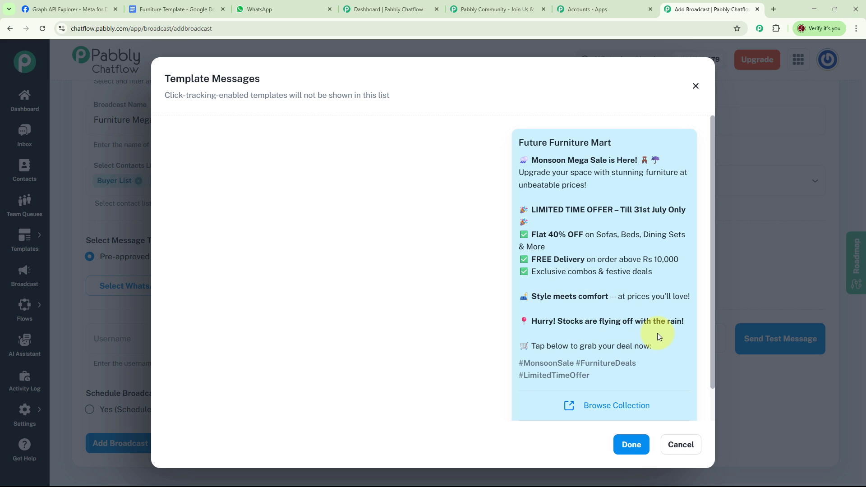
{"action": "scroll", "coordinate": [605, 397], "scroll_direction": "down", "scroll_amount": 1}
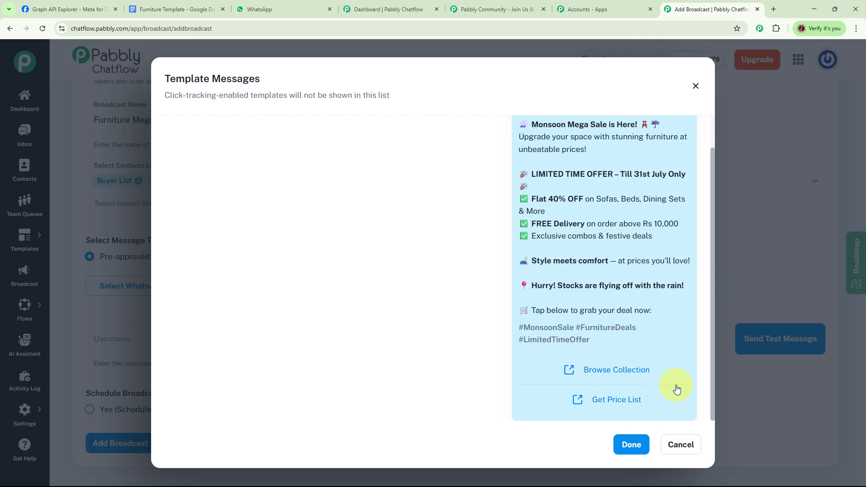
{"action": "left_click", "coordinate": [638, 446]}
{"action": "scroll", "coordinate": [463, 315], "scroll_direction": "down", "scroll_amount": 5}
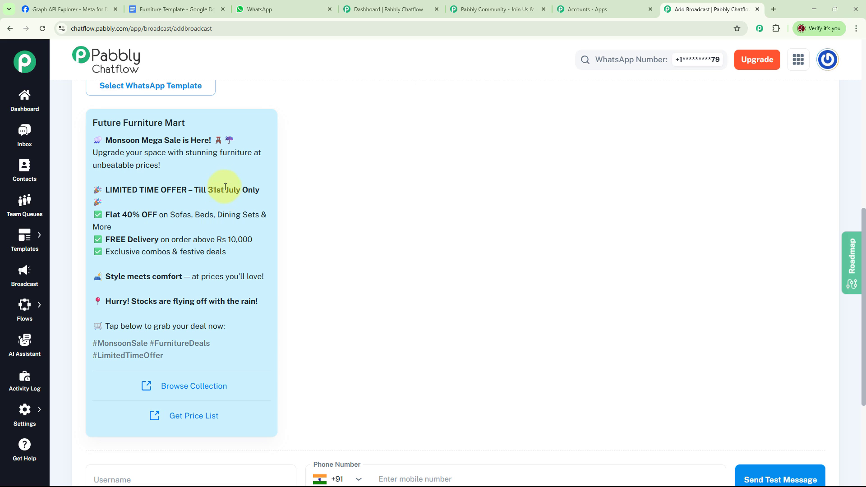
{"action": "scroll", "coordinate": [472, 310], "scroll_direction": "down", "scroll_amount": 3}
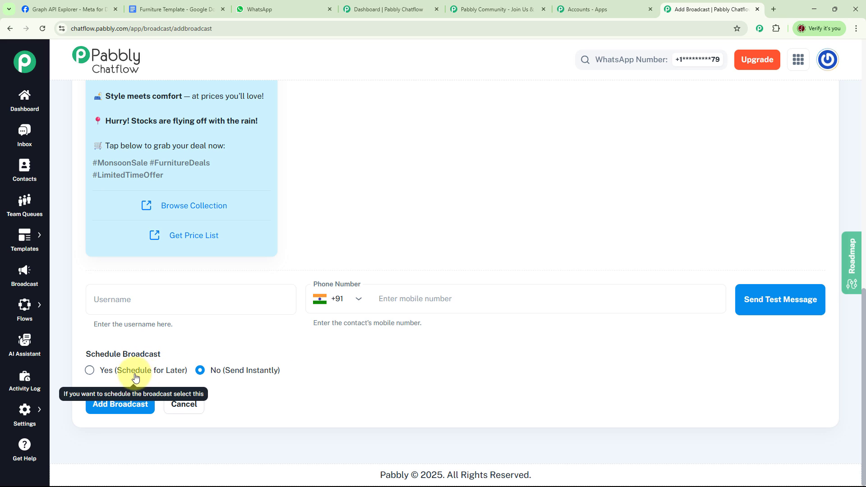
{"action": "left_click", "coordinate": [90, 371]}
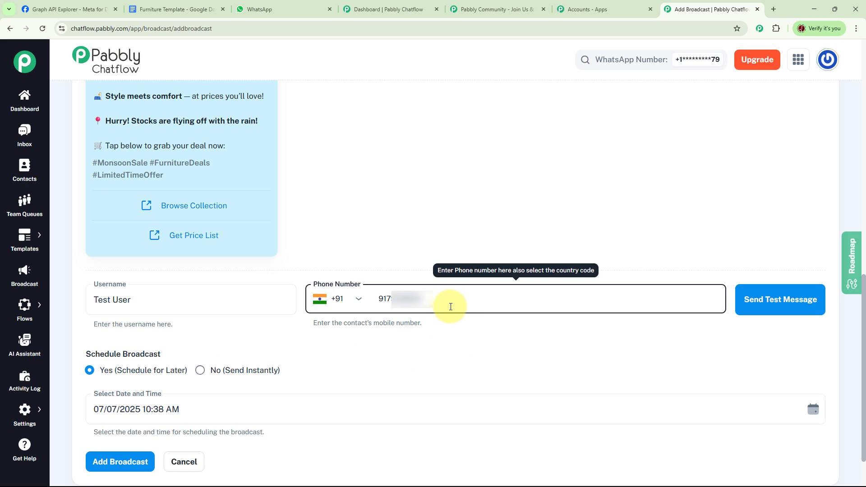
{"action": "left_click", "coordinate": [781, 306]}
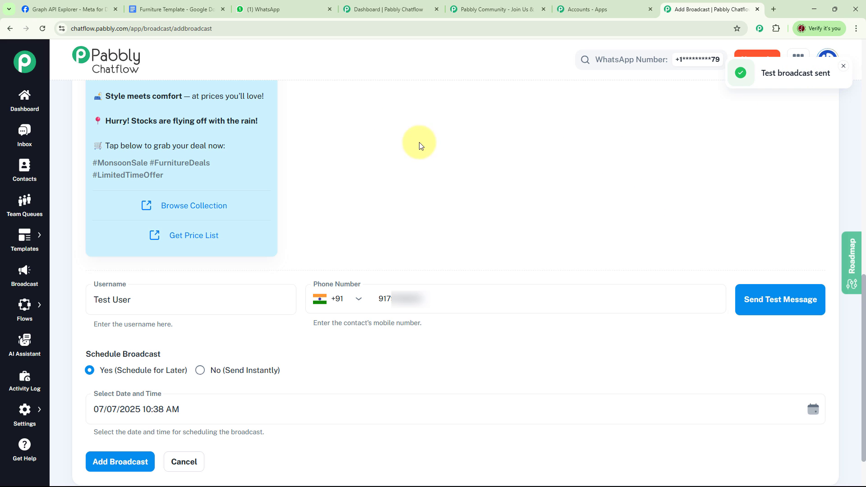
{"action": "left_click", "coordinate": [286, 8]}
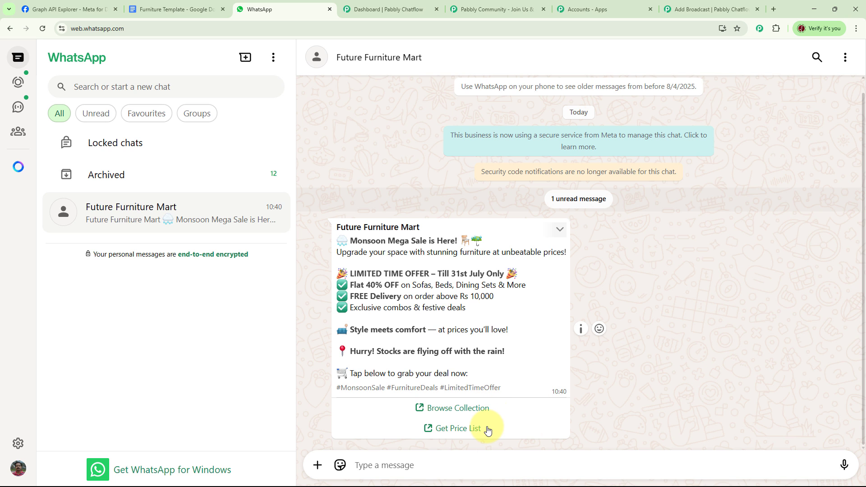
{"action": "left_click", "coordinate": [707, 9]}
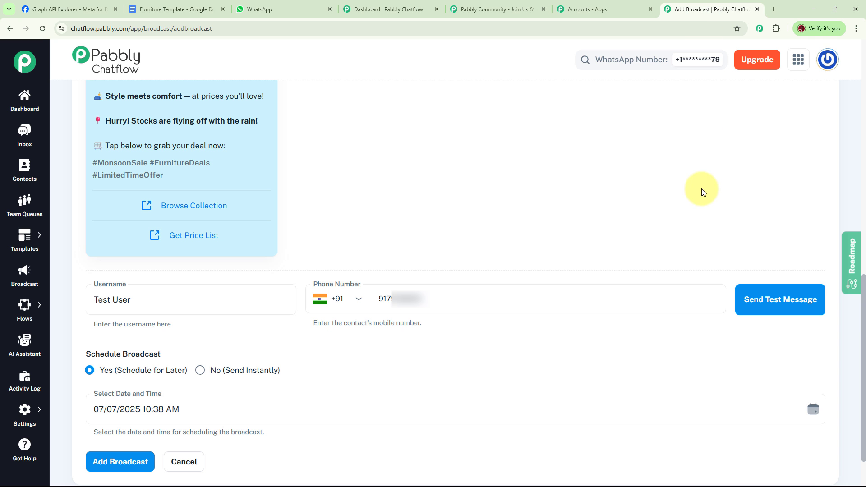
Schedule the Furniture Sale broadcast for 08/07/2025 10:38 AM and add it
{"action": "scroll", "coordinate": [247, 286], "scroll_direction": "down", "scroll_amount": 3}
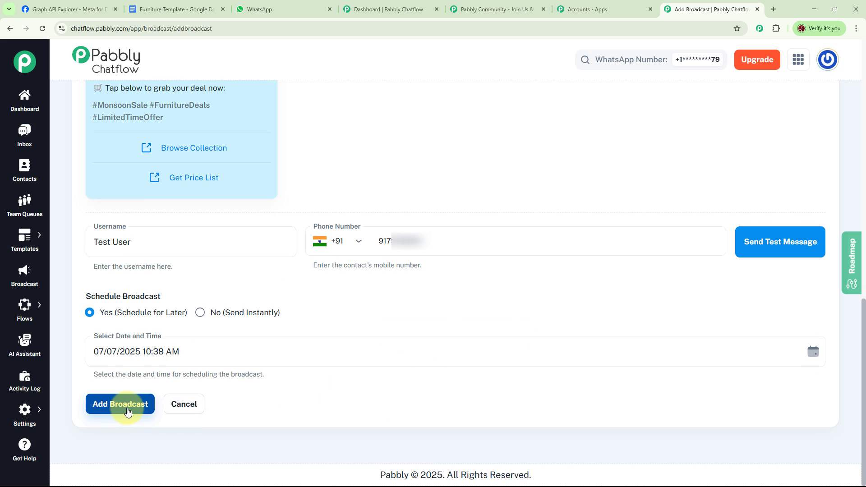
{"action": "scroll", "coordinate": [370, 340], "scroll_direction": "up", "scroll_amount": 12}
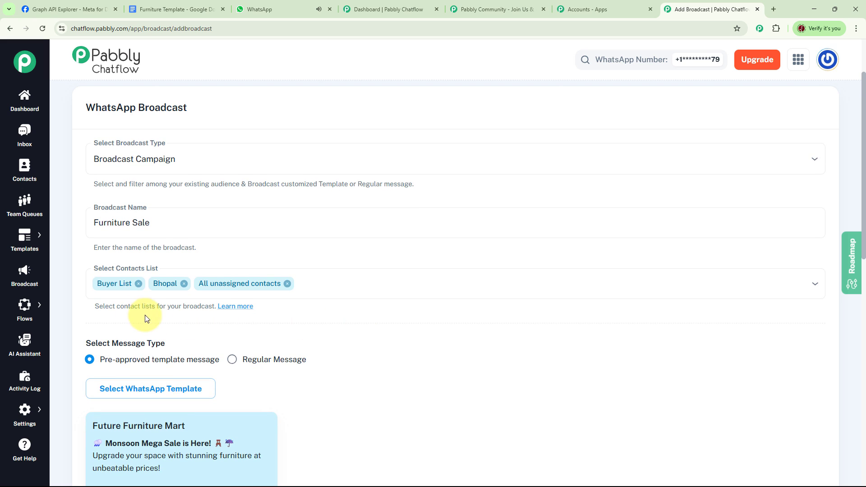
{"action": "scroll", "coordinate": [591, 359], "scroll_direction": "down", "scroll_amount": 8}
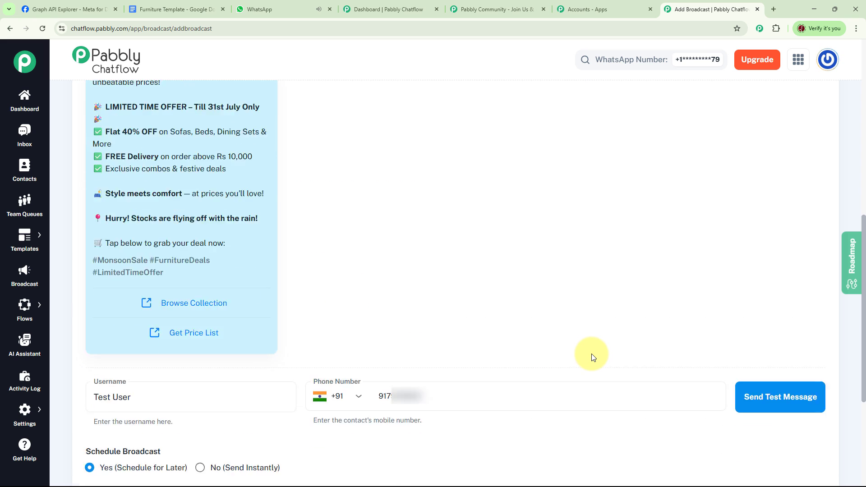
{"action": "scroll", "coordinate": [592, 358], "scroll_direction": "down", "scroll_amount": 3}
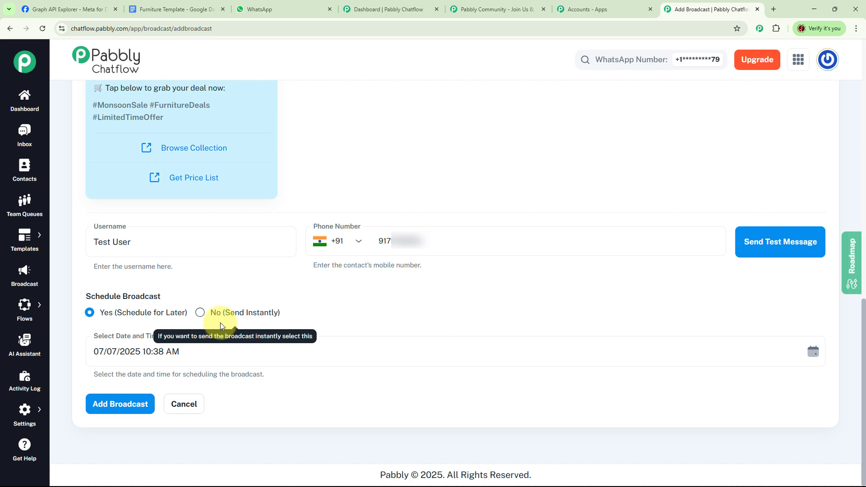
{"action": "left_click", "coordinate": [201, 314]}
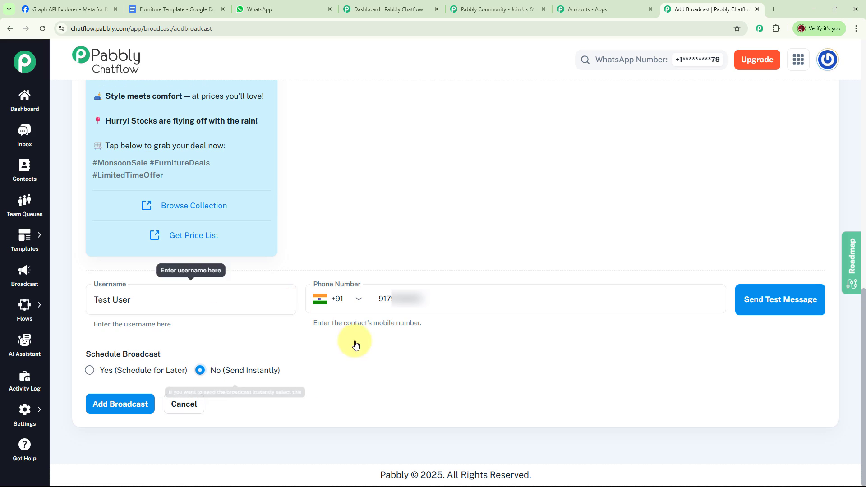
{"action": "left_click", "coordinate": [88, 371]}
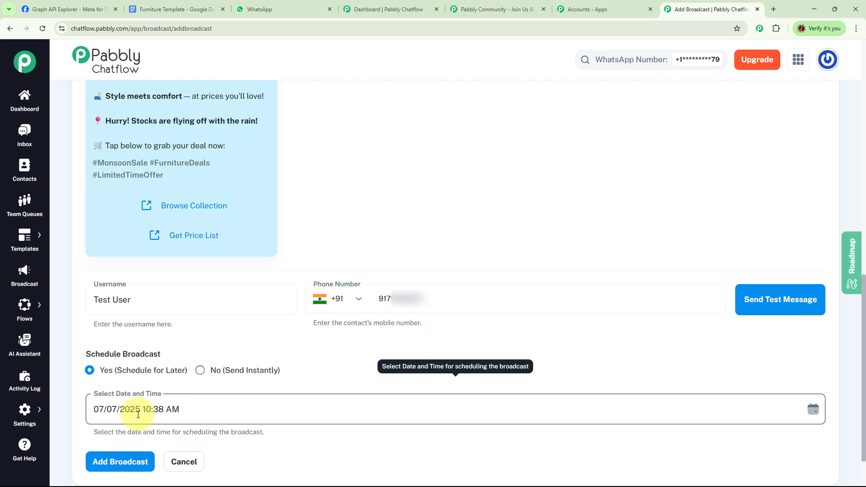
{"action": "left_click", "coordinate": [98, 409]}
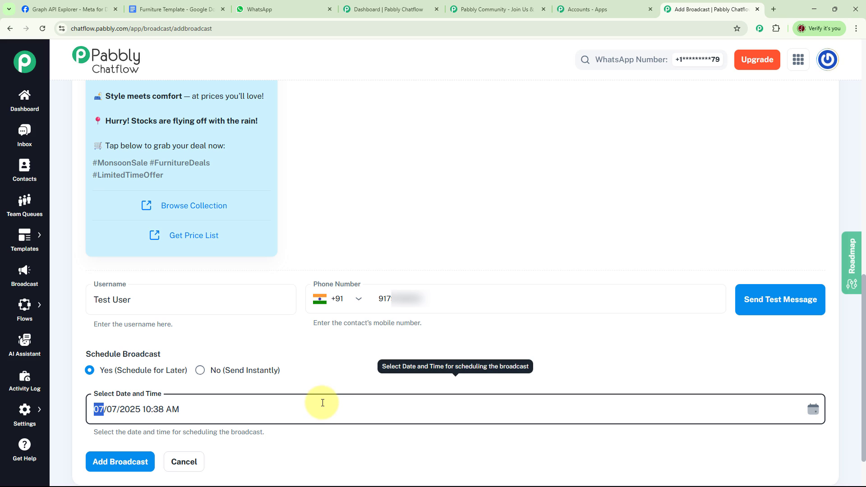
{"action": "type", "text": "08"}
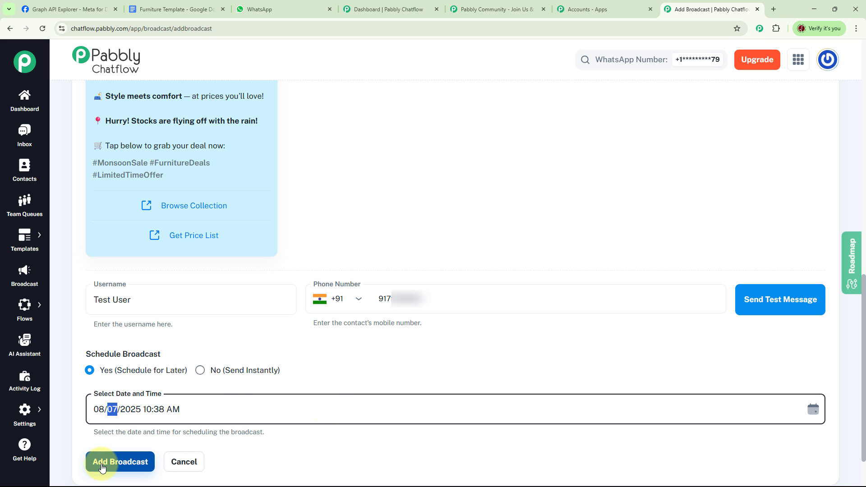
{"action": "left_click", "coordinate": [353, 362]}
{"action": "left_click", "coordinate": [133, 471]}
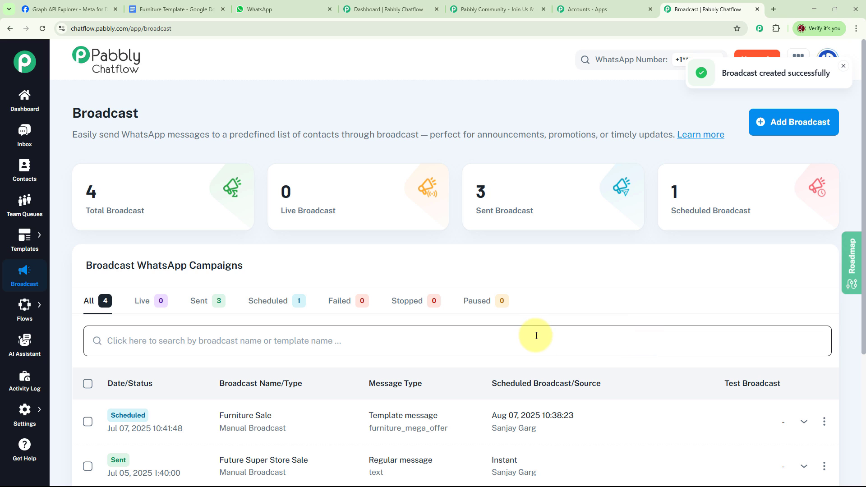
Open the templates list and review the approved, pending, draft and rejected summaries and the listed templates
{"action": "mouse_move", "coordinate": [28, 244]}
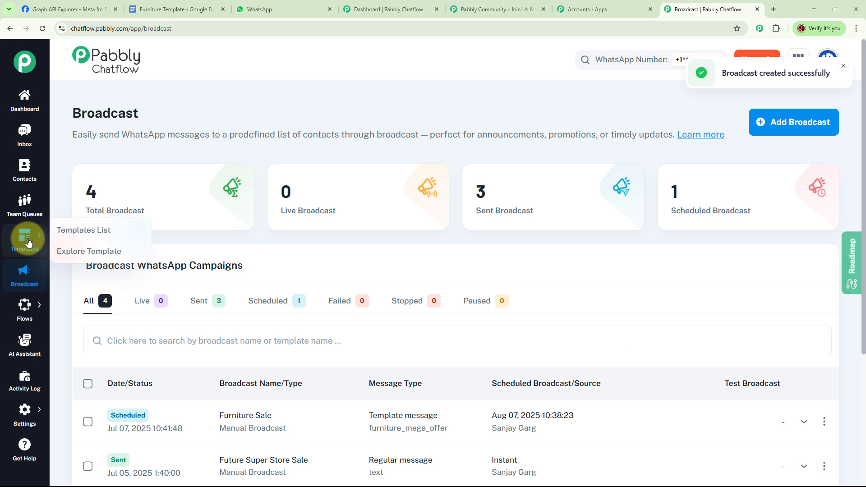
{"action": "left_click", "coordinate": [88, 231]}
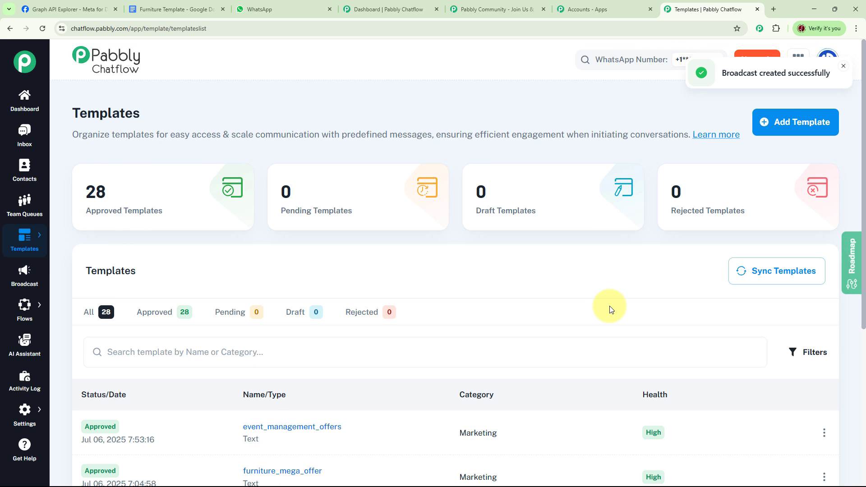
{"action": "mouse_move", "coordinate": [140, 219]}
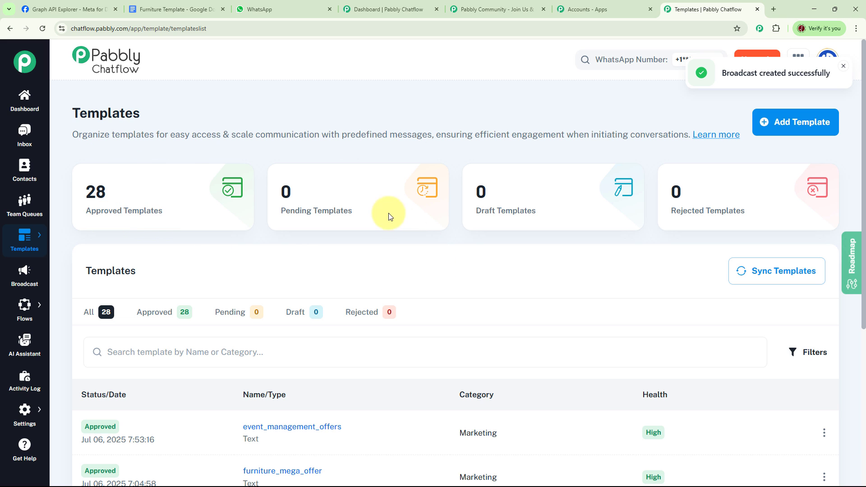
{"action": "mouse_move", "coordinate": [555, 218]}
{"action": "mouse_move", "coordinate": [773, 223]}
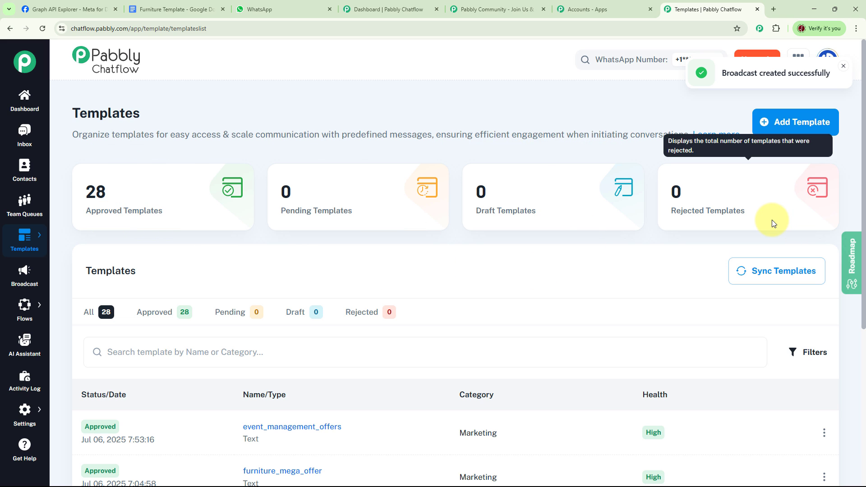
{"action": "scroll", "coordinate": [657, 285], "scroll_direction": "down", "scroll_amount": 5}
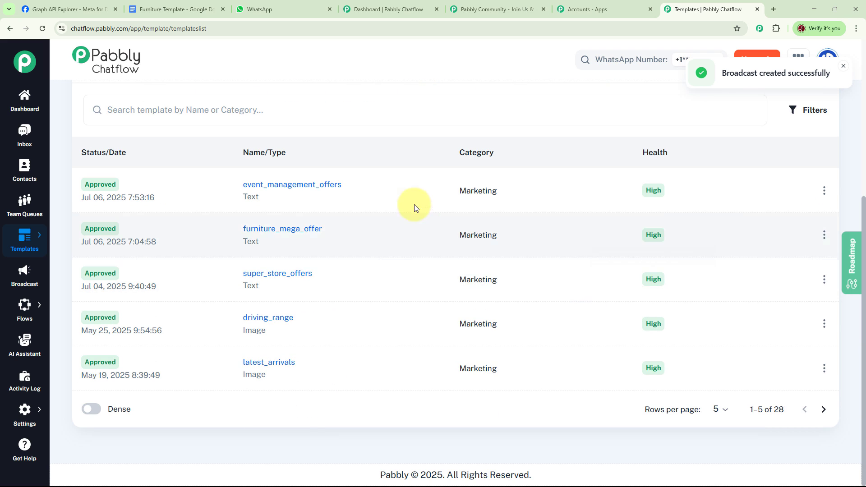
{"action": "scroll", "coordinate": [654, 329], "scroll_direction": "up", "scroll_amount": 5}
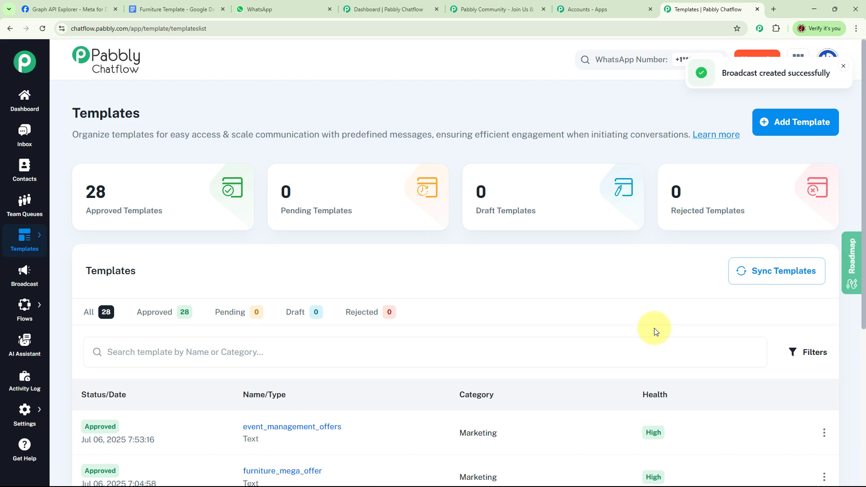
Start a new template in the Marketing category and name it furniture_sale
{"action": "left_click", "coordinate": [800, 129]}
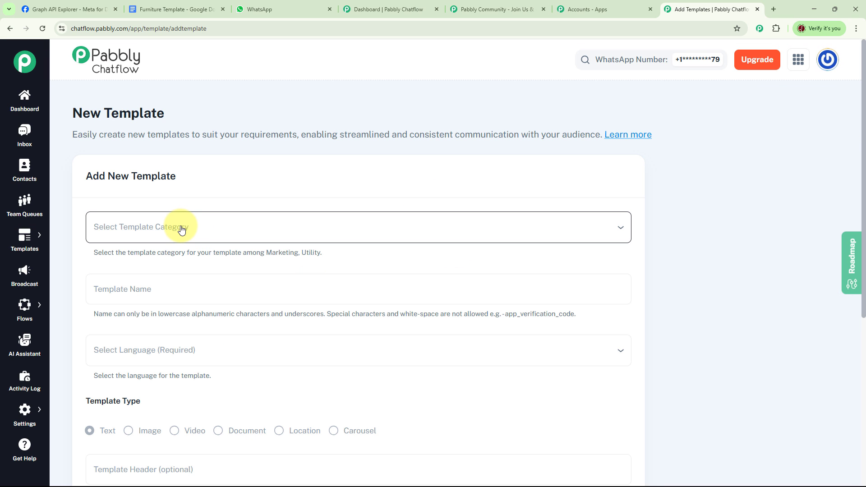
{"action": "left_click", "coordinate": [622, 229]}
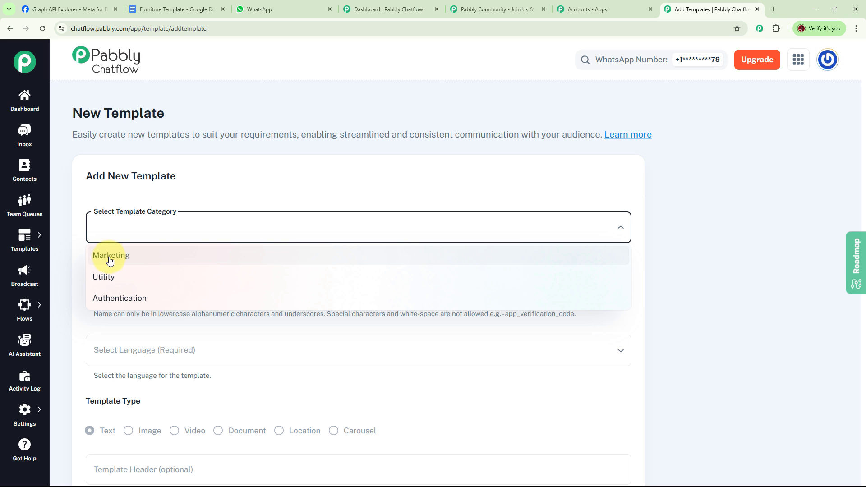
{"action": "left_click", "coordinate": [203, 257]}
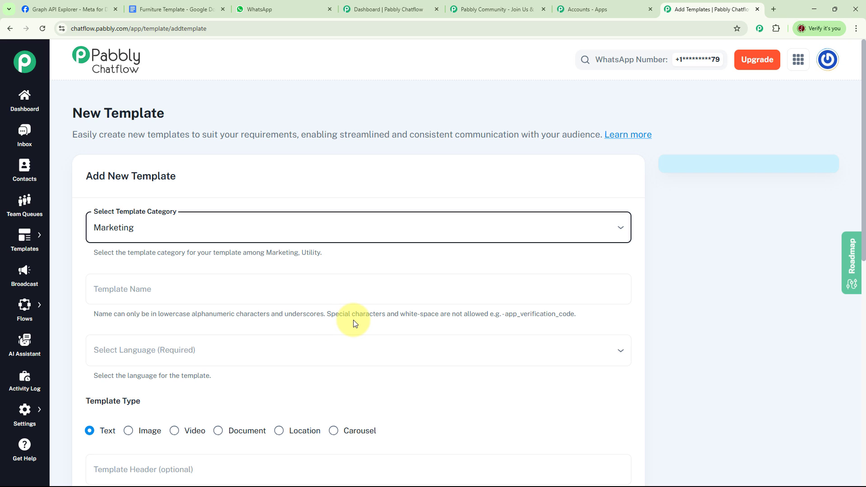
{"action": "left_click", "coordinate": [172, 292]}
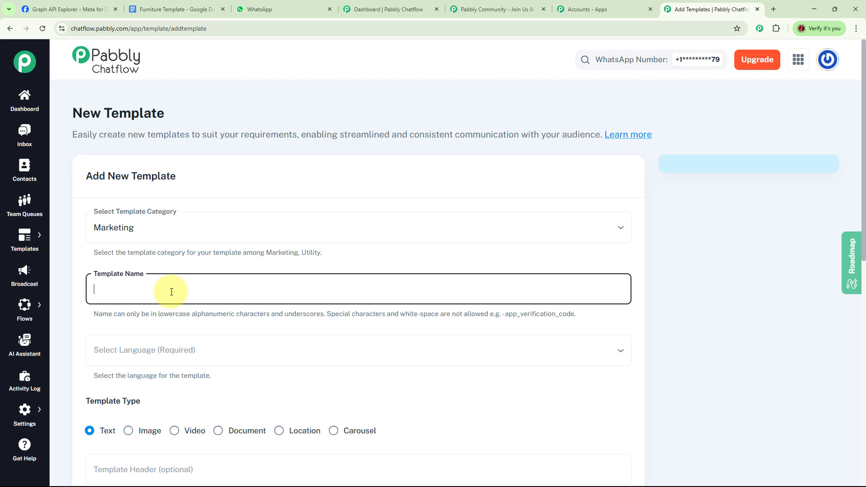
{"action": "type", "text": "furniture_sale"}
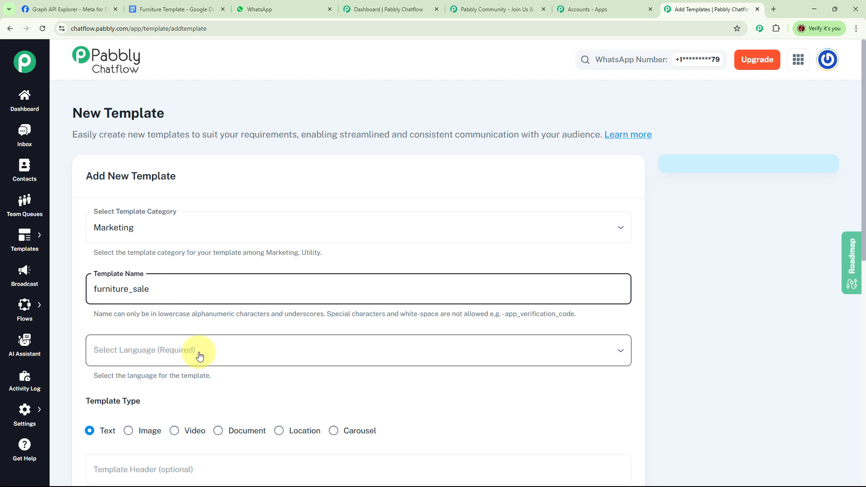
Set the text template's language to English and its header to Future Furniture Mart
{"action": "left_click", "coordinate": [199, 354]}
{"action": "scroll", "coordinate": [200, 357], "scroll_direction": "down", "scroll_amount": 4}
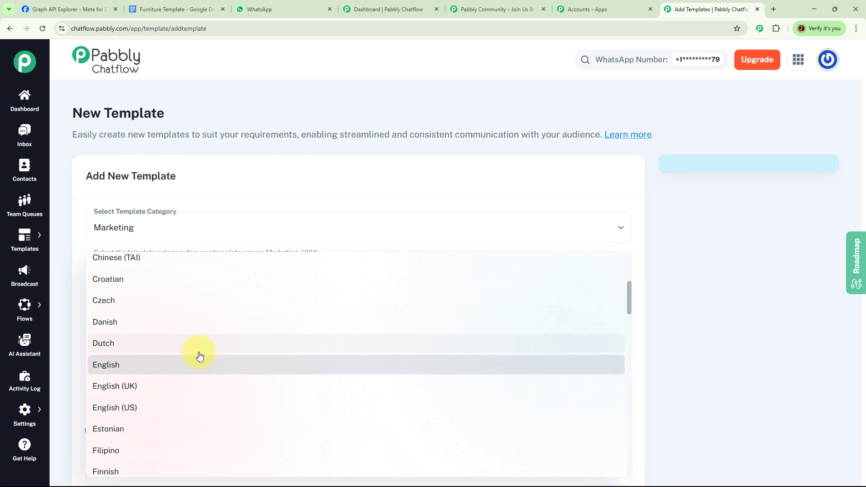
{"action": "left_click", "coordinate": [199, 356]}
{"action": "scroll", "coordinate": [316, 334], "scroll_direction": "down", "scroll_amount": 3}
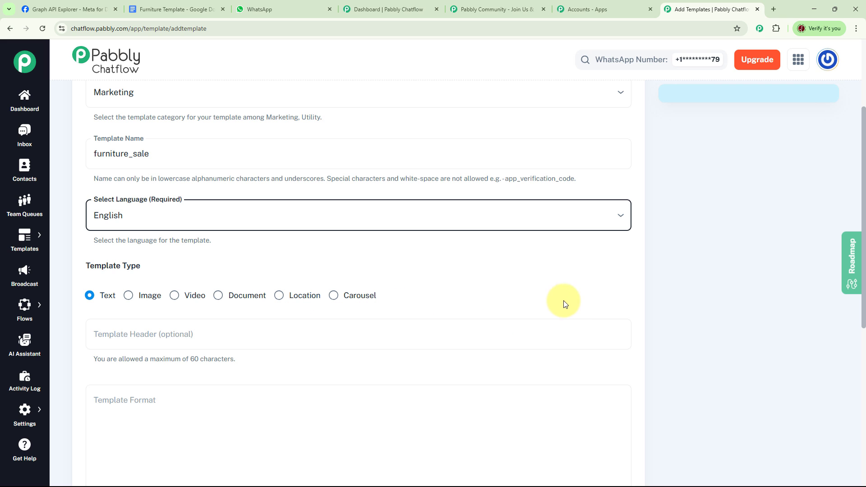
{"action": "scroll", "coordinate": [550, 309], "scroll_direction": "down", "scroll_amount": 2}
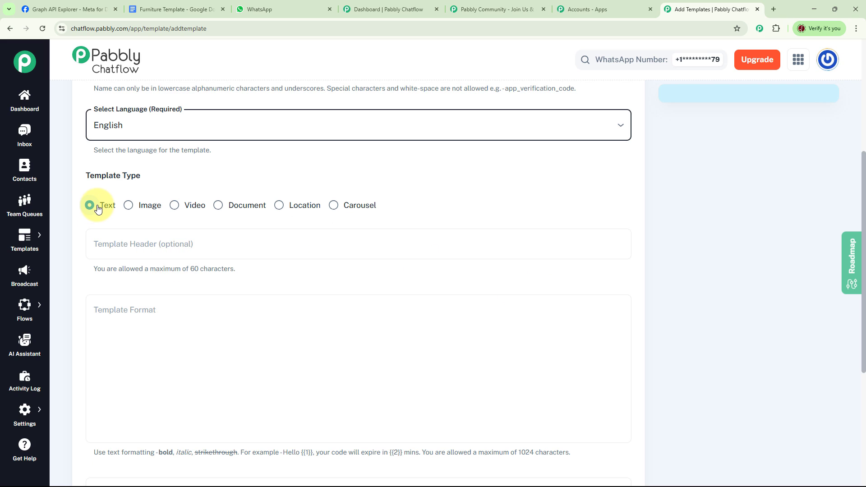
{"action": "left_click", "coordinate": [230, 243]}
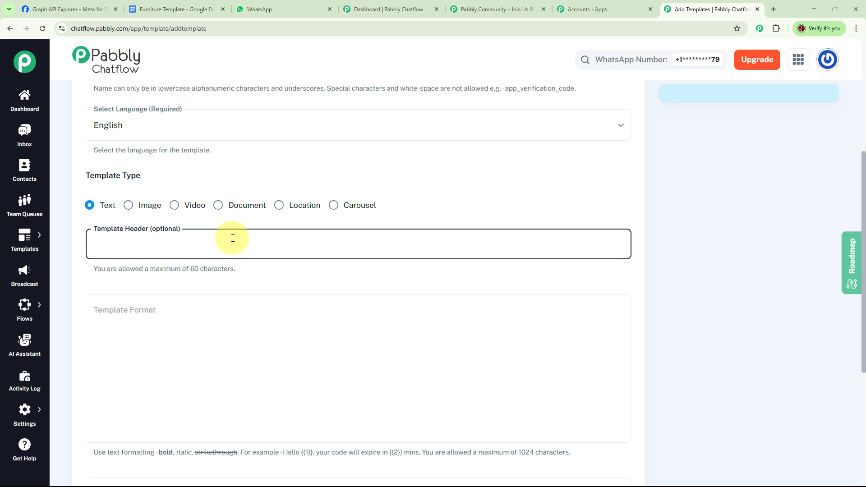
{"action": "type", "text": "Future Furniture Mart"}
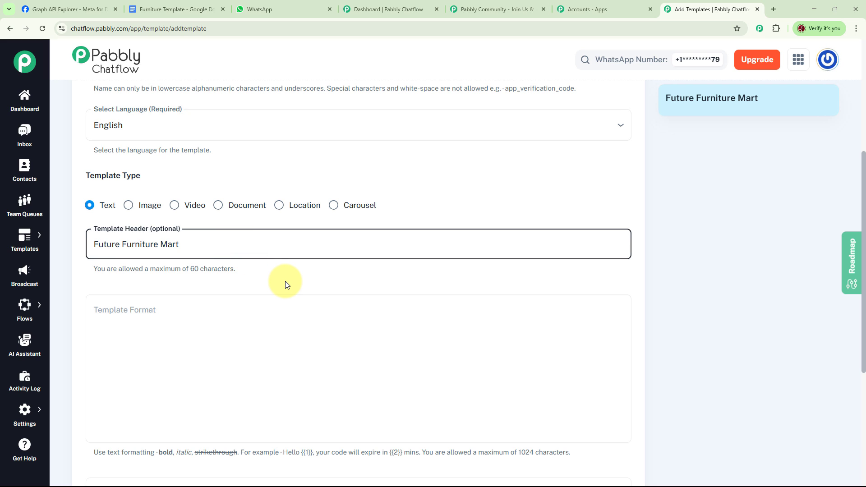
Paste the Monsoon Mega Sale message as the template body and set the footer to Team Future Furniture Mart
{"action": "left_click", "coordinate": [268, 310]}
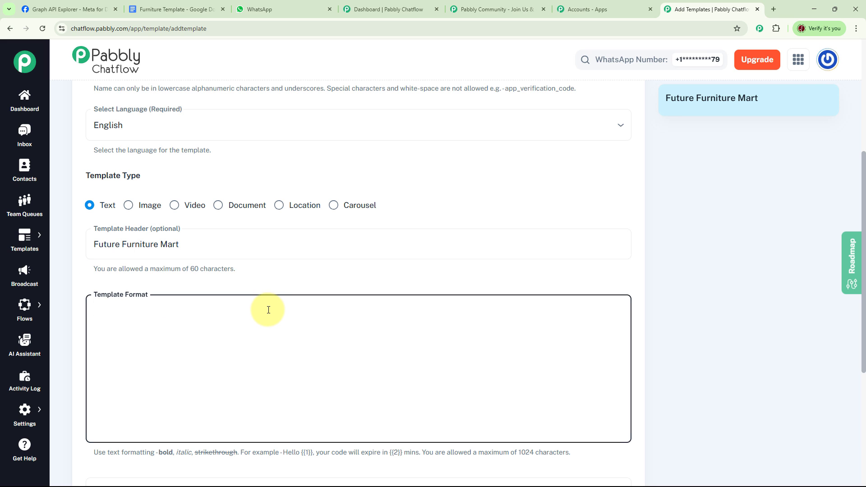
{"action": "type", "text": "🌧️ Monsoon Mega Sale is Here! 🪑☂️ Upgrade your space with stunning furniture at unbeatable prices!  🎉 LIMITED TIME OFFER – Till 31st July Only 🎉 ✅ Flat 40% OFF on Sofas, Beds, Dining Sets & More ✅ FREE Delivery on order above Rs 10,000 ✅ Exclusive combos & festive deals  🛋️ Style meets comfort — at prices you’ll love!  📍 Hurry! Stocks are flying off with the rain!  🛒 Tap below to grab your deal now:"}
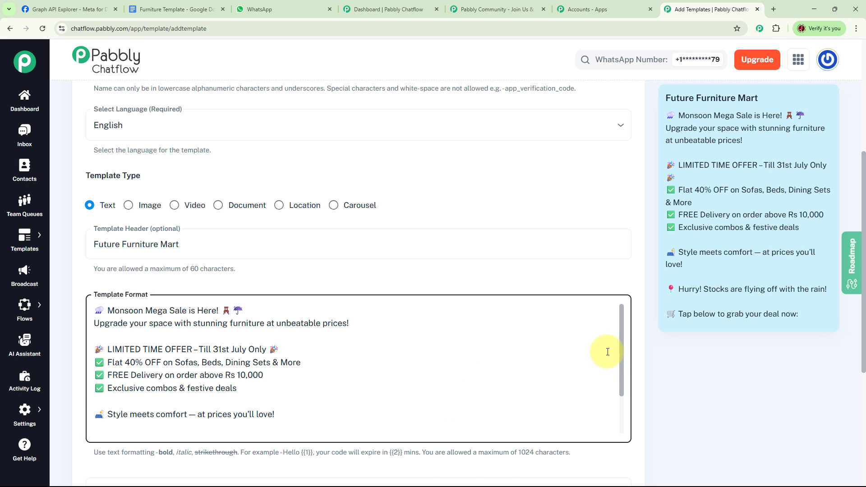
{"action": "scroll", "coordinate": [607, 350], "scroll_direction": "down", "scroll_amount": 6}
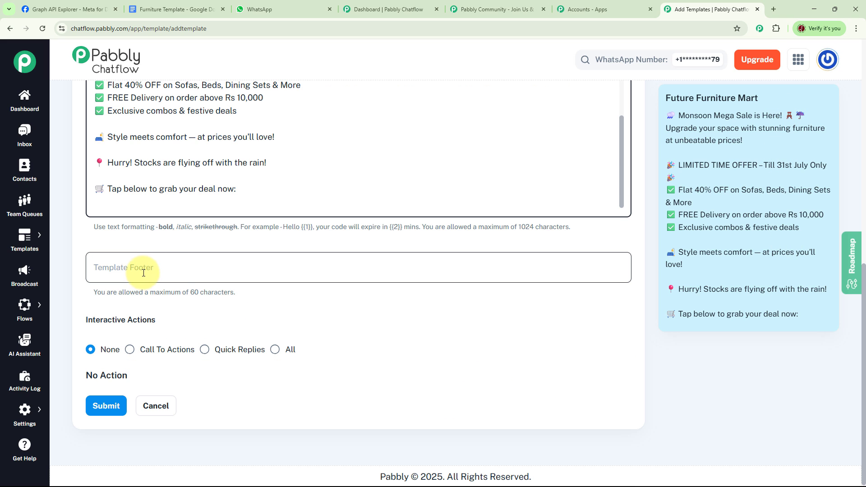
{"action": "left_click", "coordinate": [180, 268]}
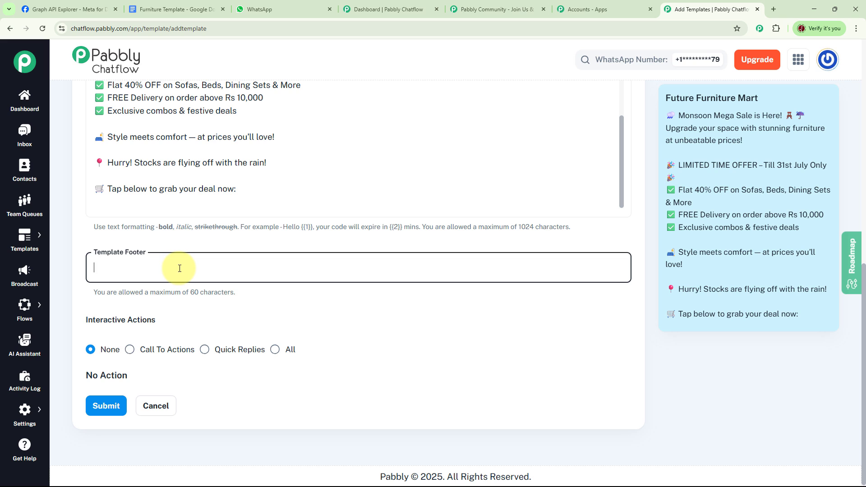
{"action": "type", "text": "Team Future Furniture Mart"}
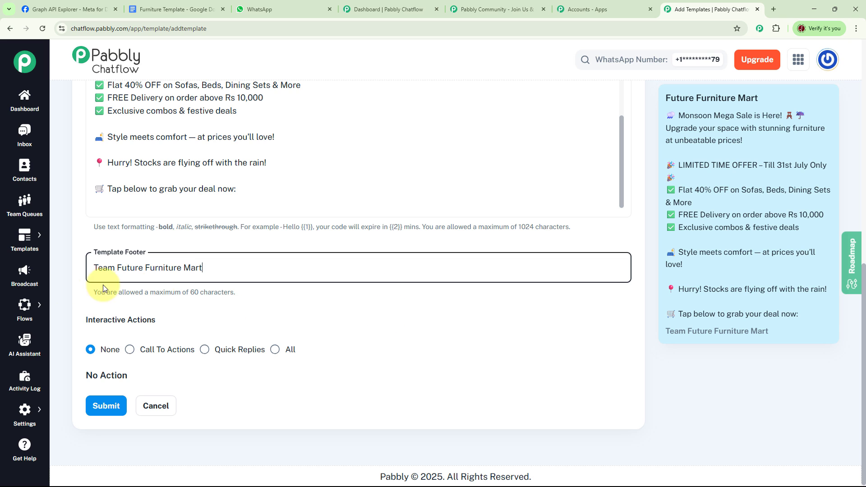
{"action": "left_click", "coordinate": [361, 317]}
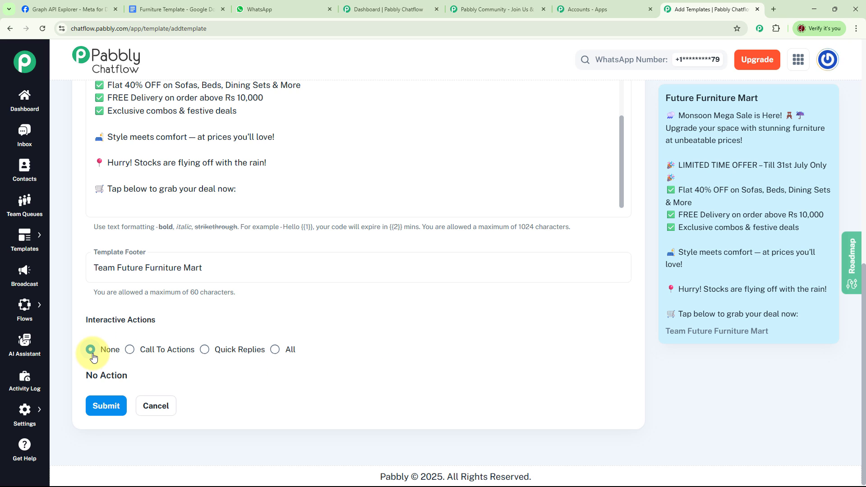
Choose Call To Actions and add static URL buttons titled Browse Collection and Get Price List with their futurefurnituremart.com links
{"action": "left_click", "coordinate": [130, 351]}
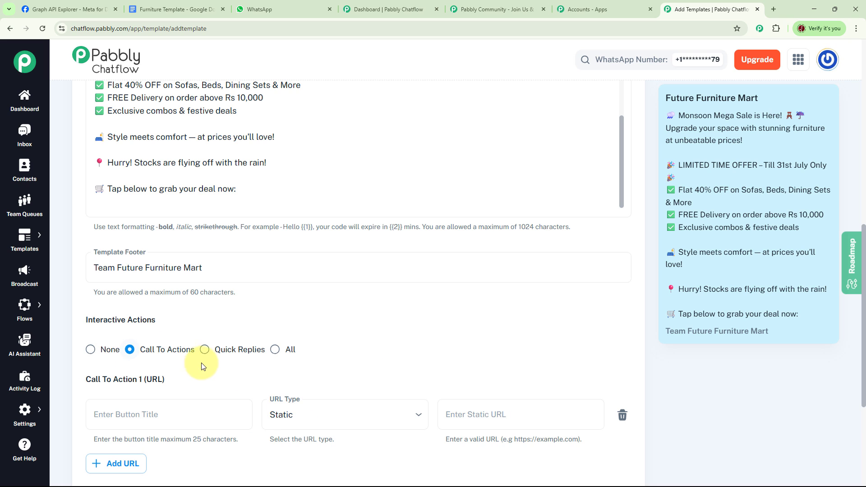
{"action": "left_click", "coordinate": [205, 353]}
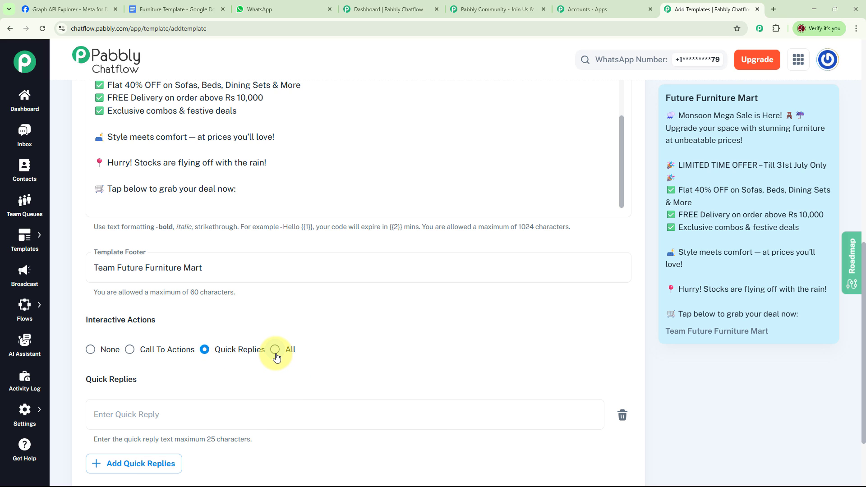
{"action": "left_click", "coordinate": [275, 352]}
{"action": "scroll", "coordinate": [412, 324], "scroll_direction": "down", "scroll_amount": 4}
{"action": "left_click", "coordinate": [155, 170]}
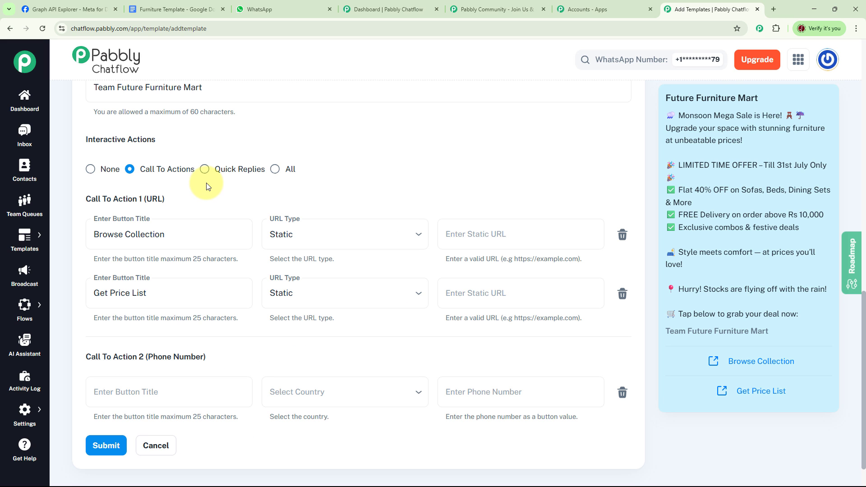
{"action": "left_click", "coordinate": [195, 244]}
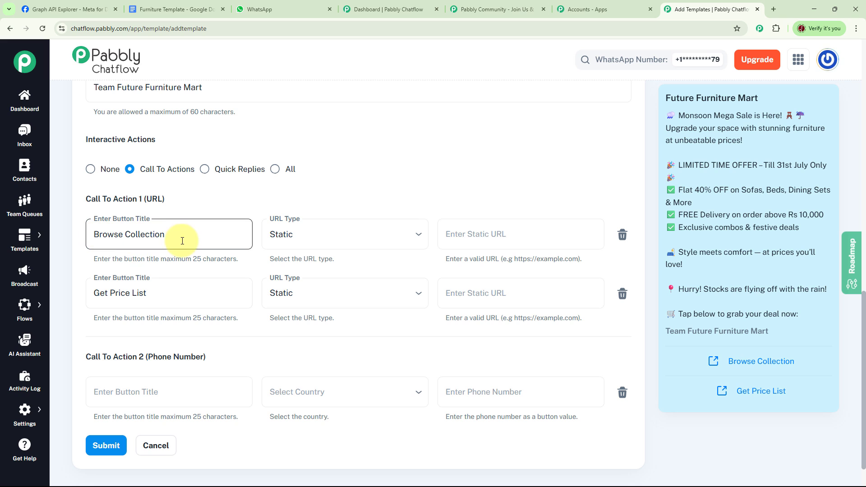
{"action": "left_click", "coordinate": [131, 294]}
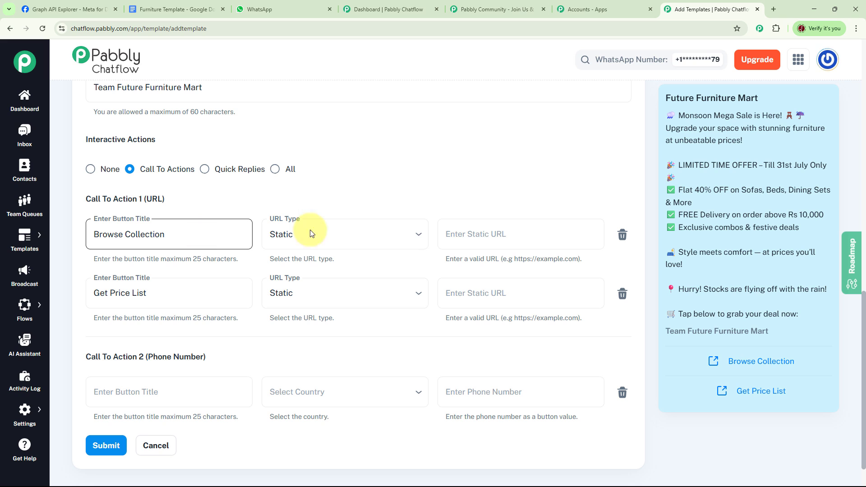
{"action": "left_click", "coordinate": [495, 237]}
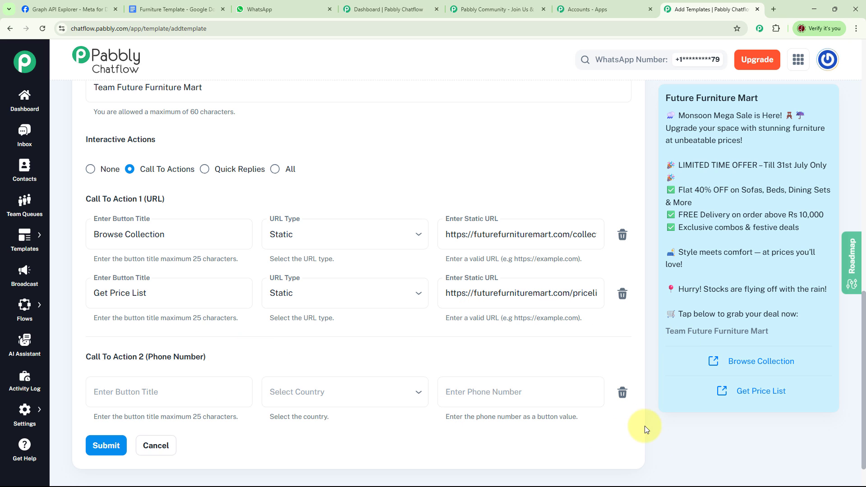
Remove the empty phone number call to action and submit the template
{"action": "left_click", "coordinate": [622, 394]}
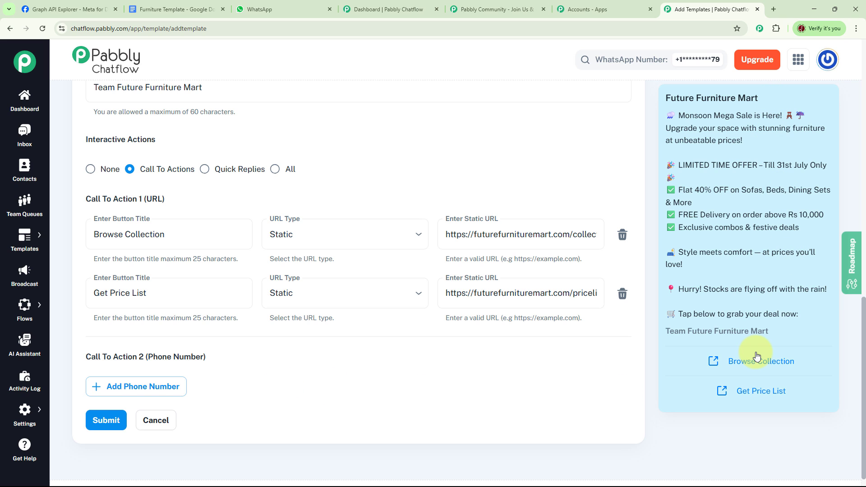
{"action": "left_click", "coordinate": [102, 426]}
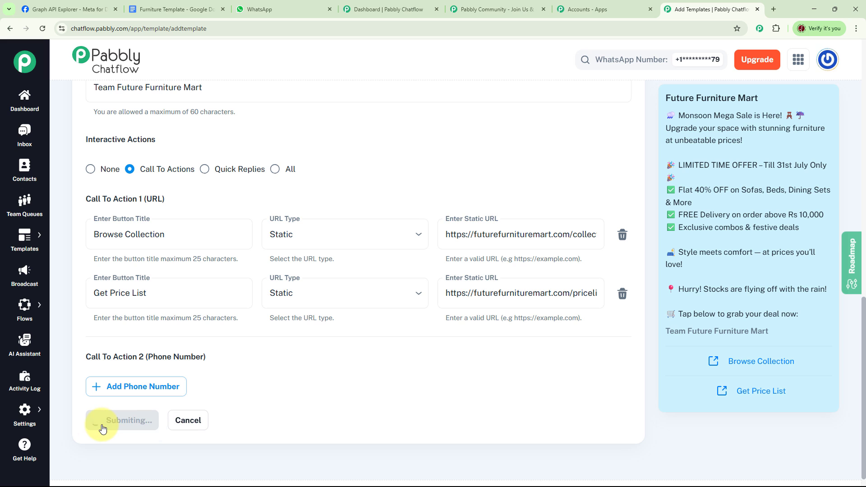
Check the approval status of furniture_sale in the templates list, preview its message and close the preview
{"action": "scroll", "coordinate": [316, 294], "scroll_direction": "down", "scroll_amount": 4}
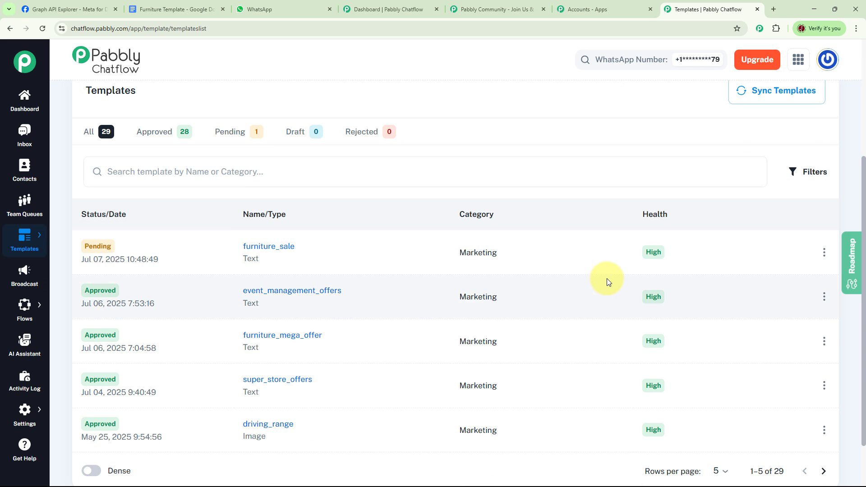
{"action": "scroll", "coordinate": [545, 300], "scroll_direction": "up", "scroll_amount": 1}
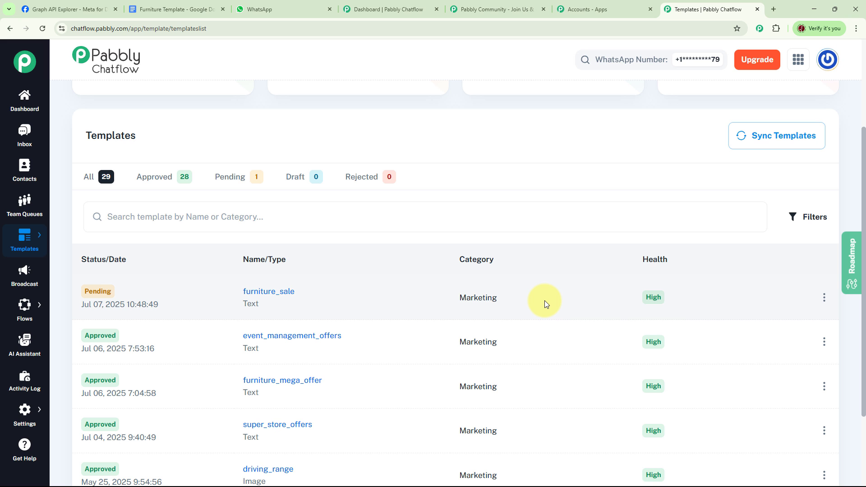
{"action": "scroll", "coordinate": [545, 300], "scroll_direction": "up", "scroll_amount": 3}
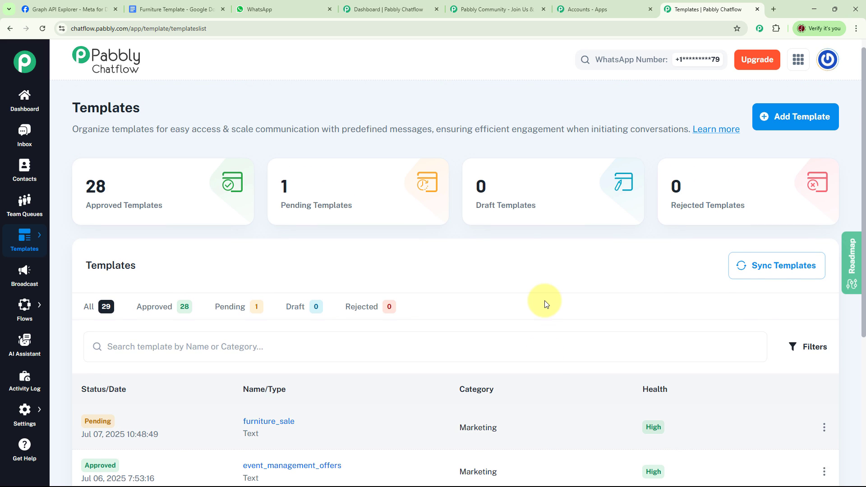
{"action": "scroll", "coordinate": [114, 286], "scroll_direction": "down", "scroll_amount": 3}
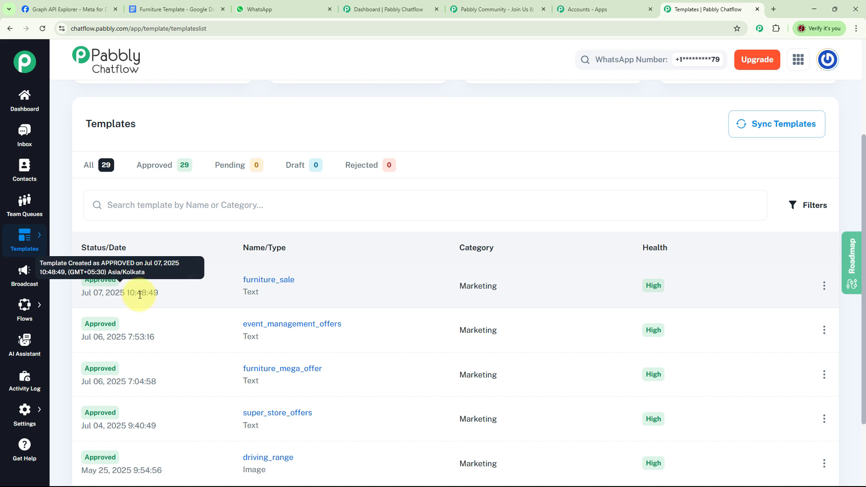
{"action": "left_click", "coordinate": [116, 280]}
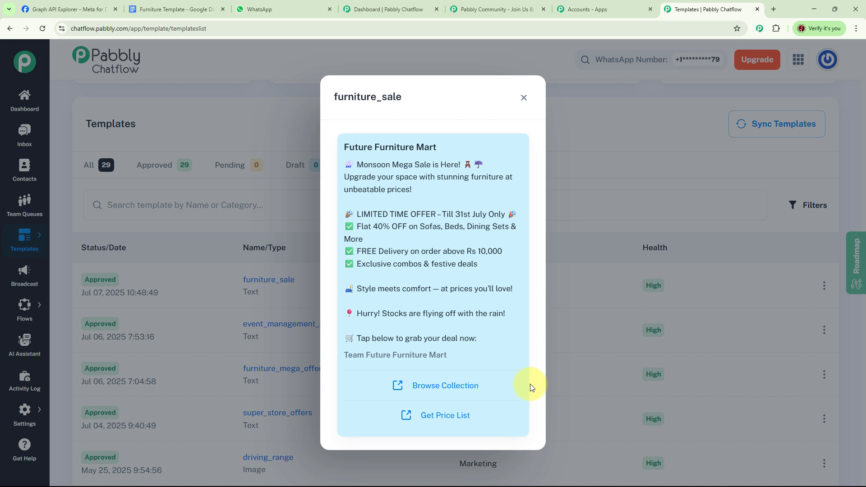
{"action": "left_click", "coordinate": [523, 97]}
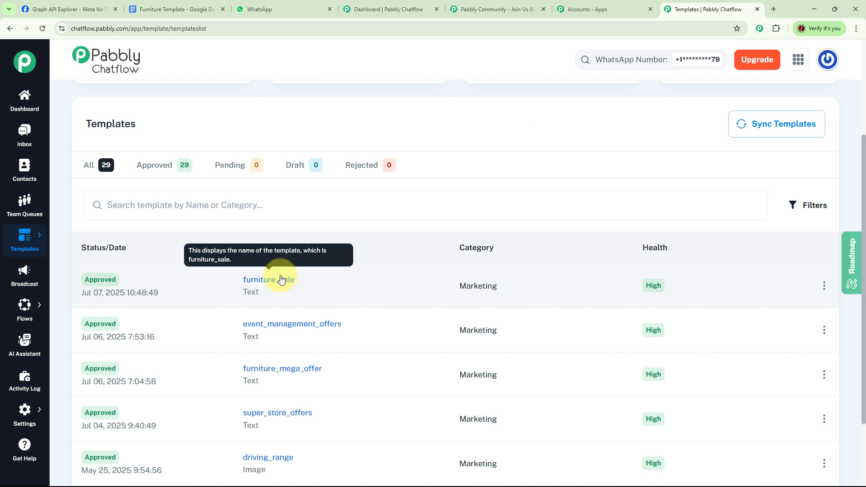